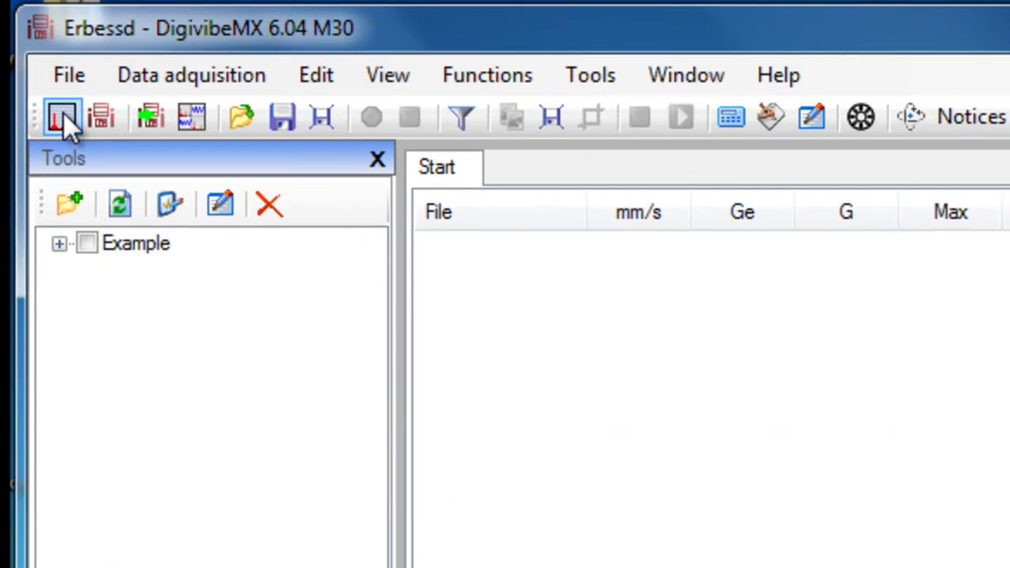
Step: Start a new analysis session with 2 channels enabled and capture the running motor's vibration signal, stopping after a few seconds
click(56, 113)
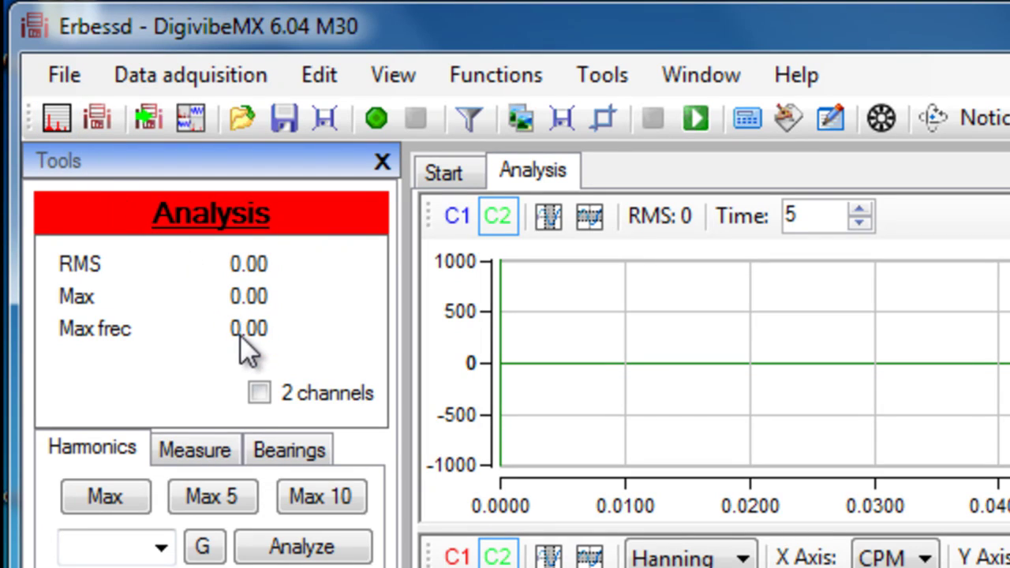
click(258, 392)
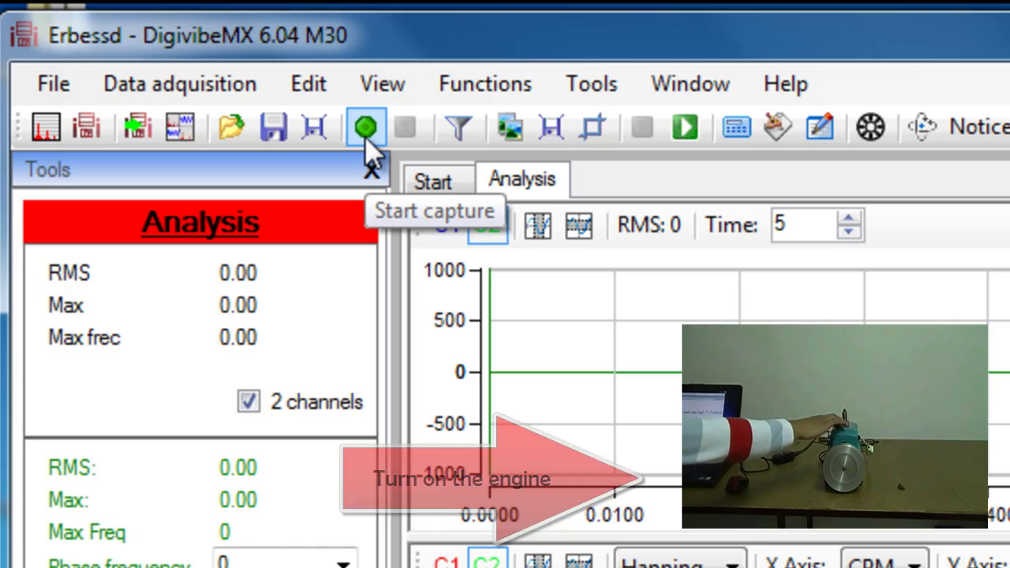
click(366, 134)
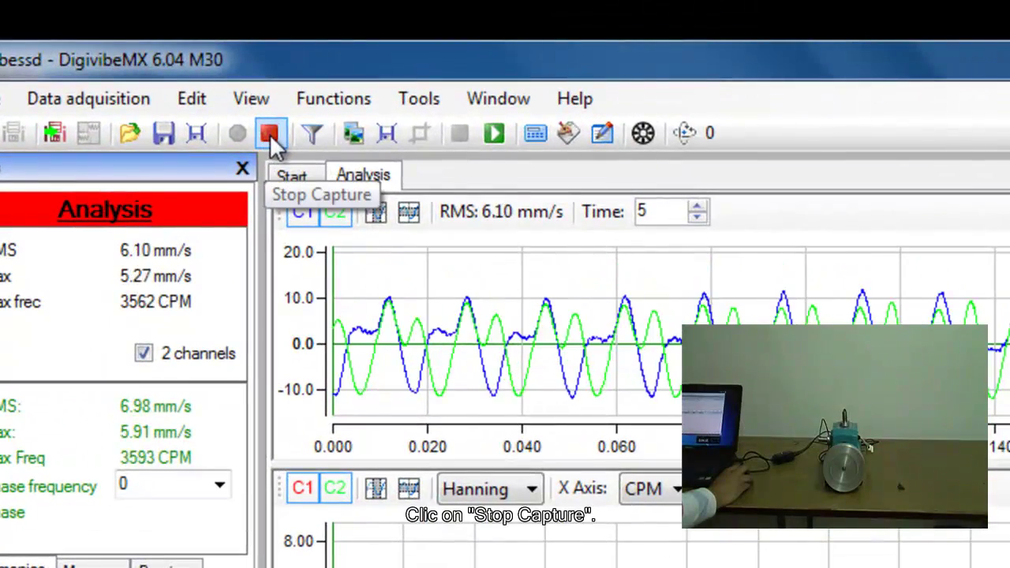
click(269, 135)
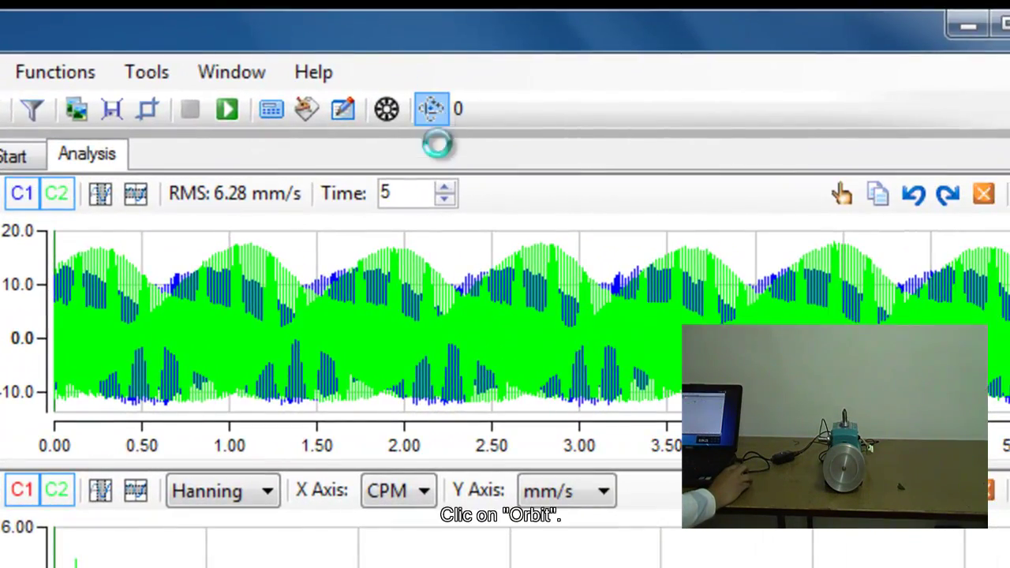
Step: Create the orbit plot from the captured two-channel signal and play its animation
click(640, 129)
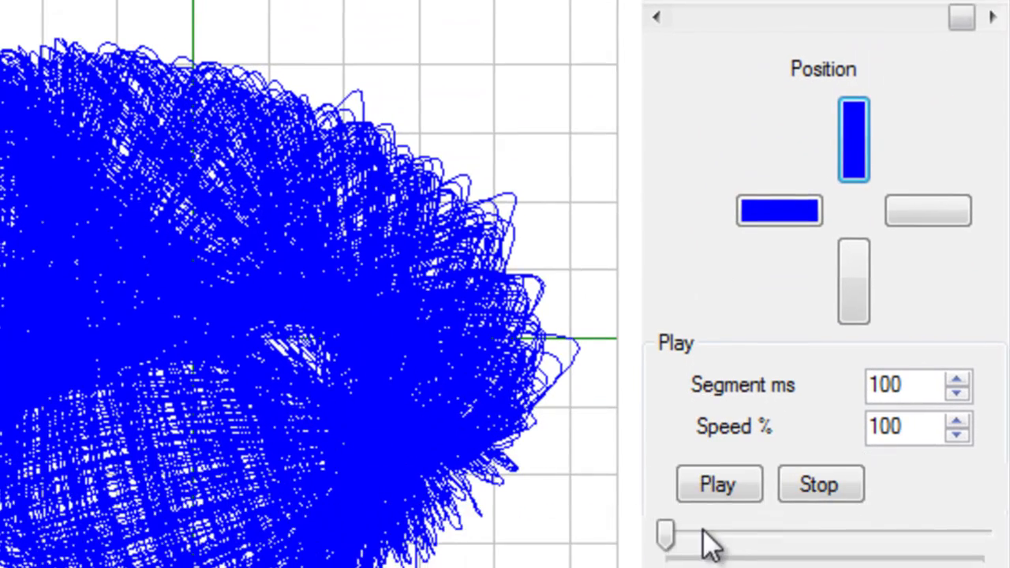
click(722, 492)
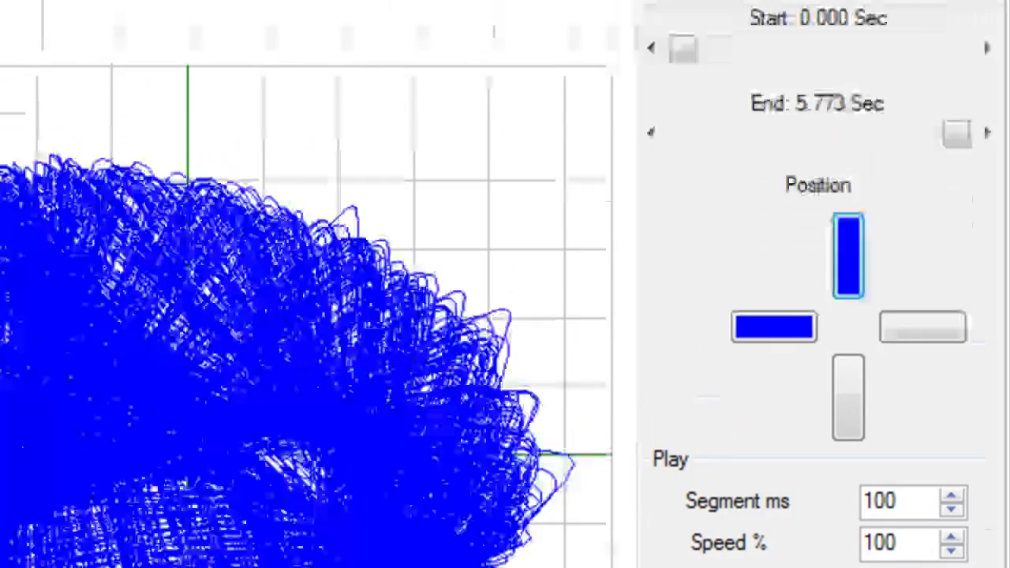
click(753, 390)
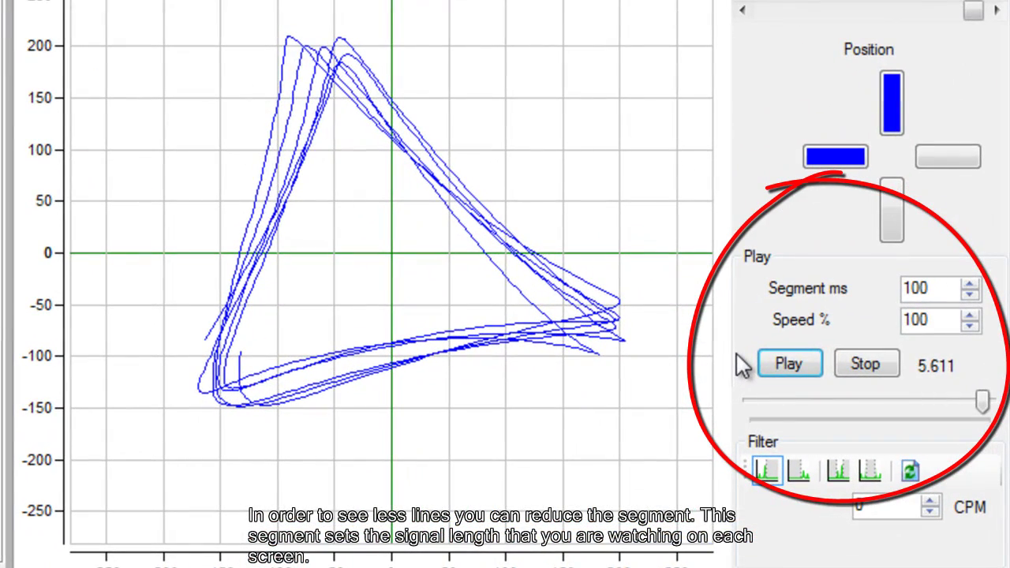
Step: Reduce the orbit playback segment to 40 ms
click(970, 295)
click(971, 295)
click(970, 296)
click(970, 295)
click(970, 296)
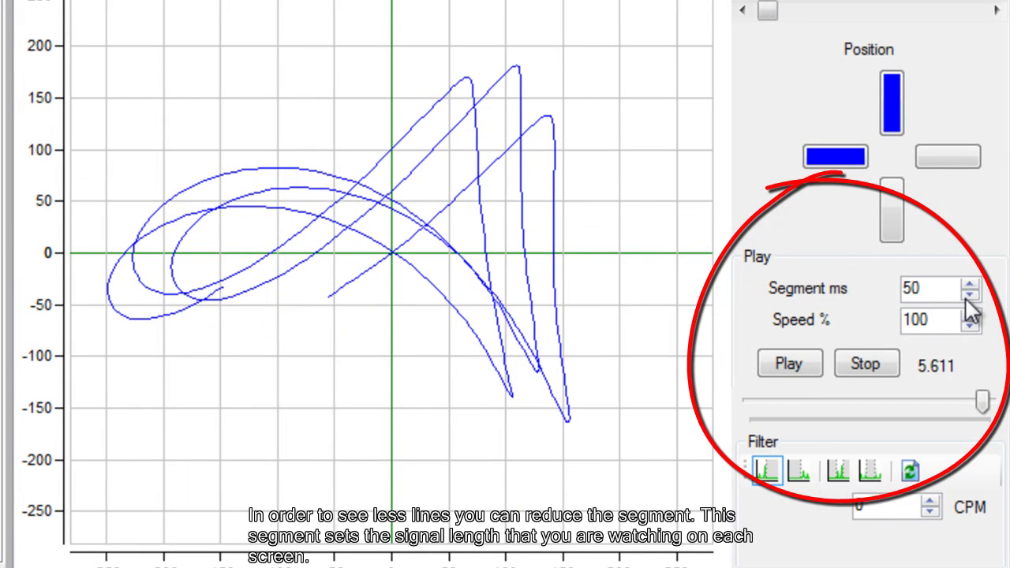
click(970, 295)
Step: Return the orbit playback to the beginning and replay the shortened segments
click(792, 368)
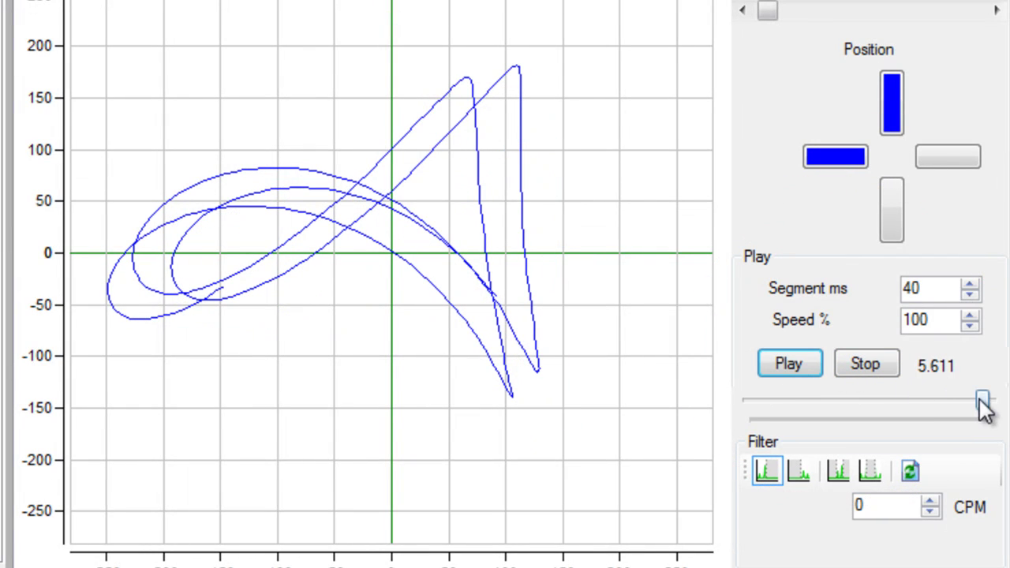
drag(984, 409, 766, 404)
click(769, 367)
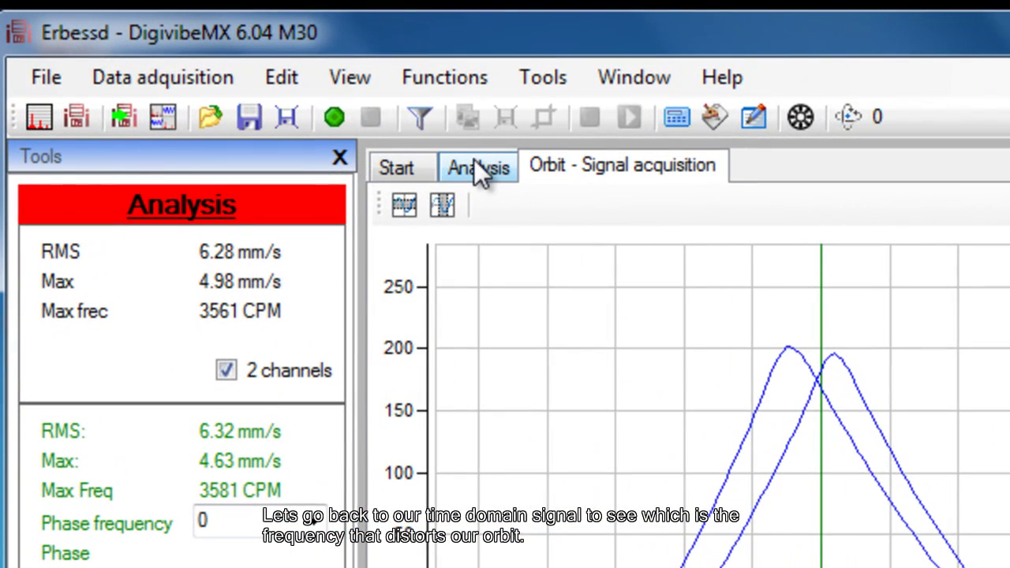
Step: Examine the dominant frequency peaks of both channels in the analysis spectrum, and return to the orbit plot
click(476, 167)
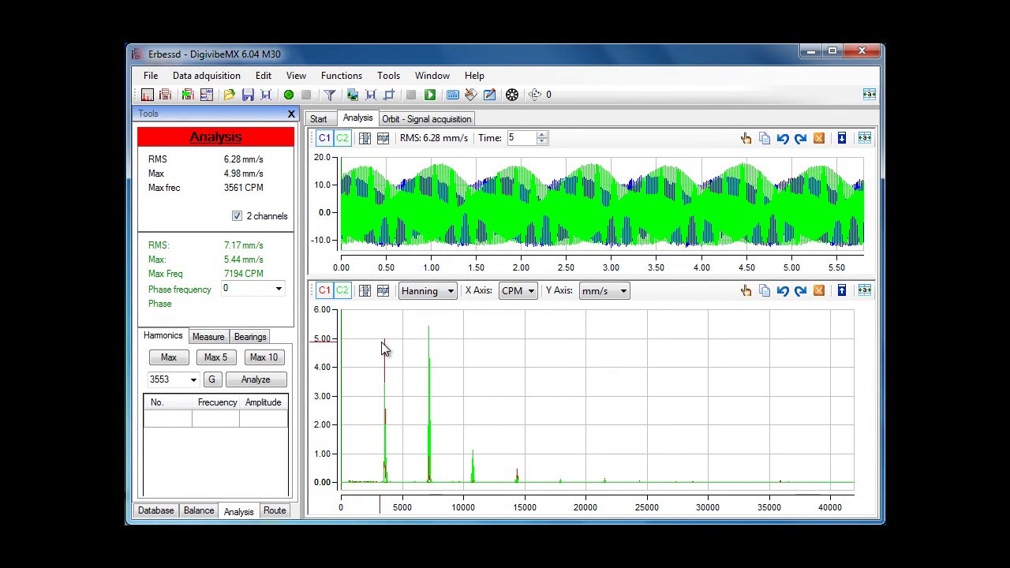
mouse_move(429, 327)
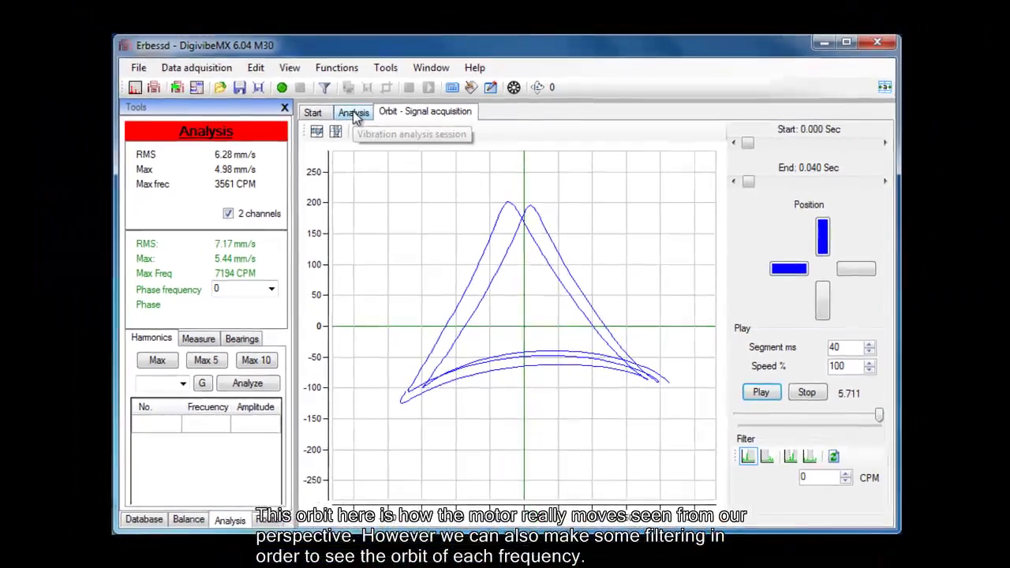
click(329, 74)
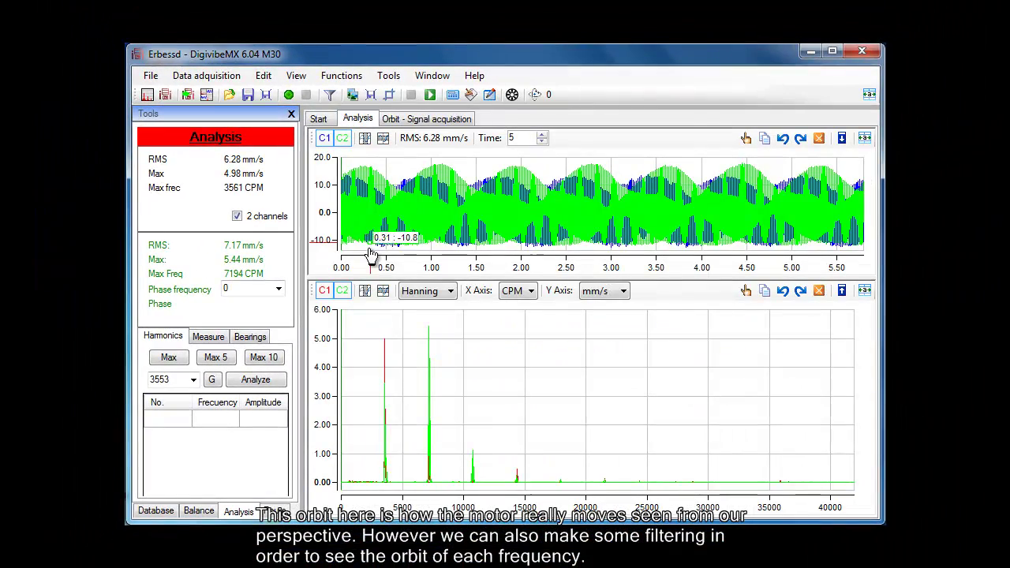
click(385, 339)
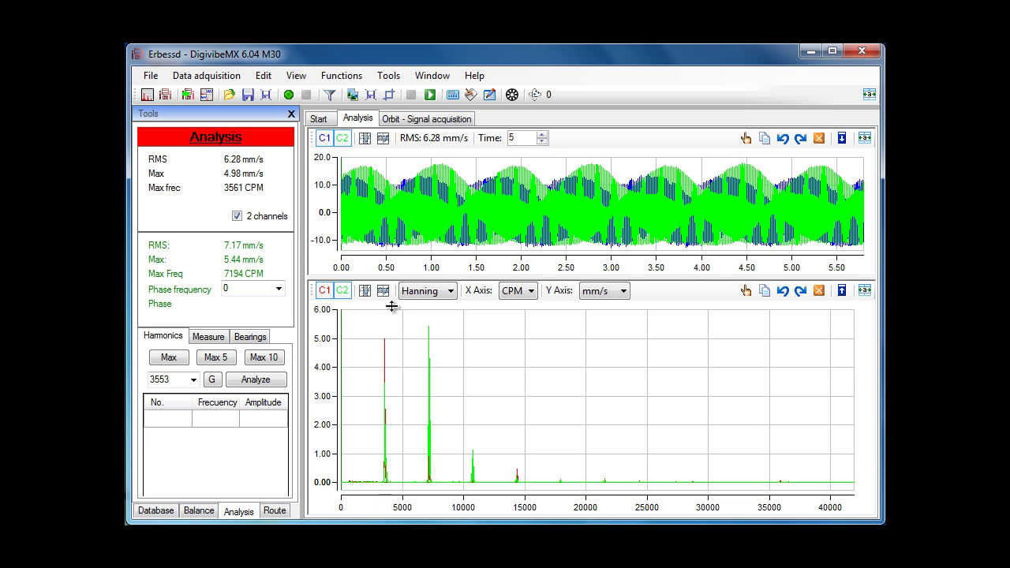
click(438, 117)
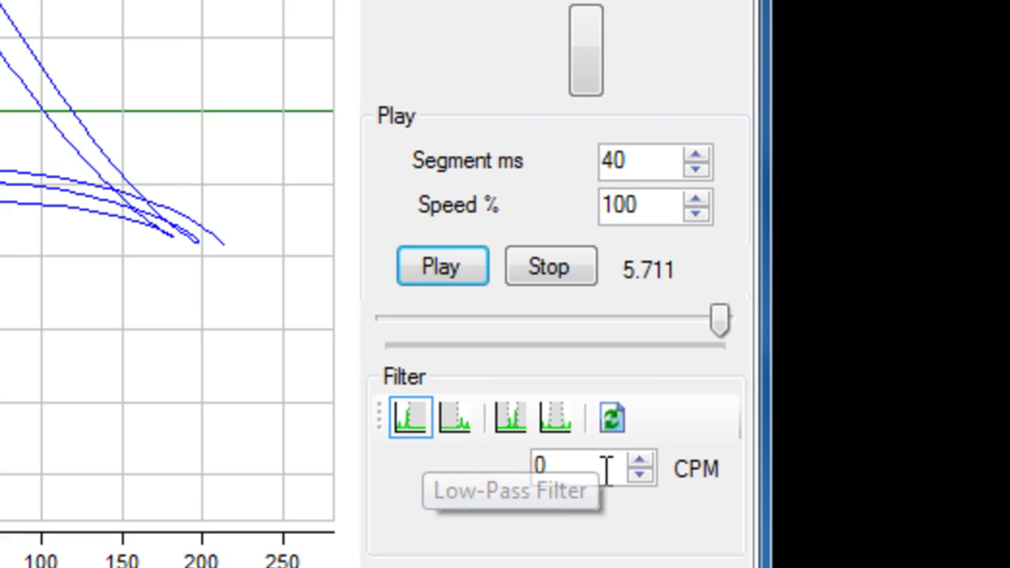
Step: Apply a low-pass filter at 5000 CPM to the orbit and replay it from the start
click(576, 469)
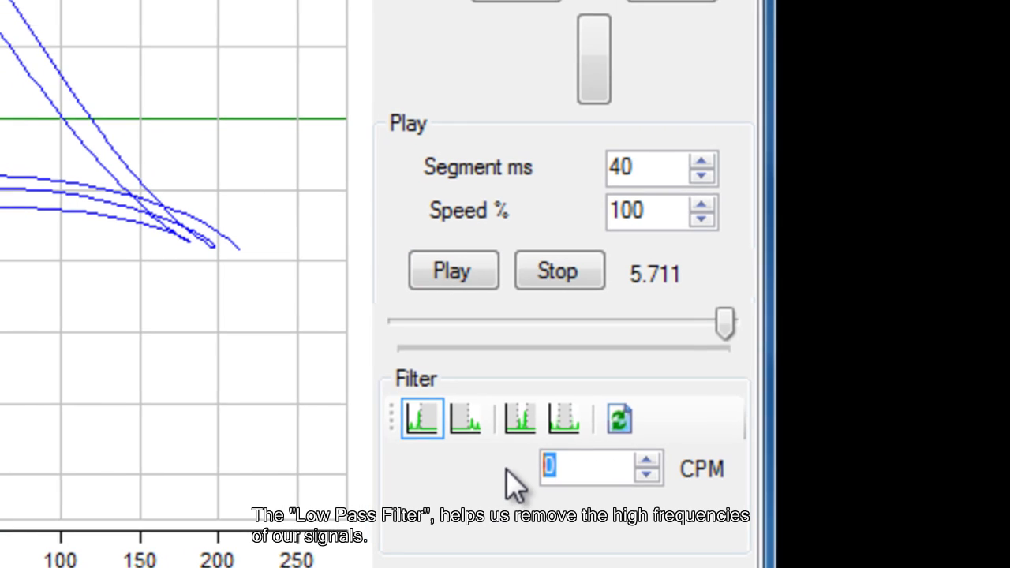
text(5000)
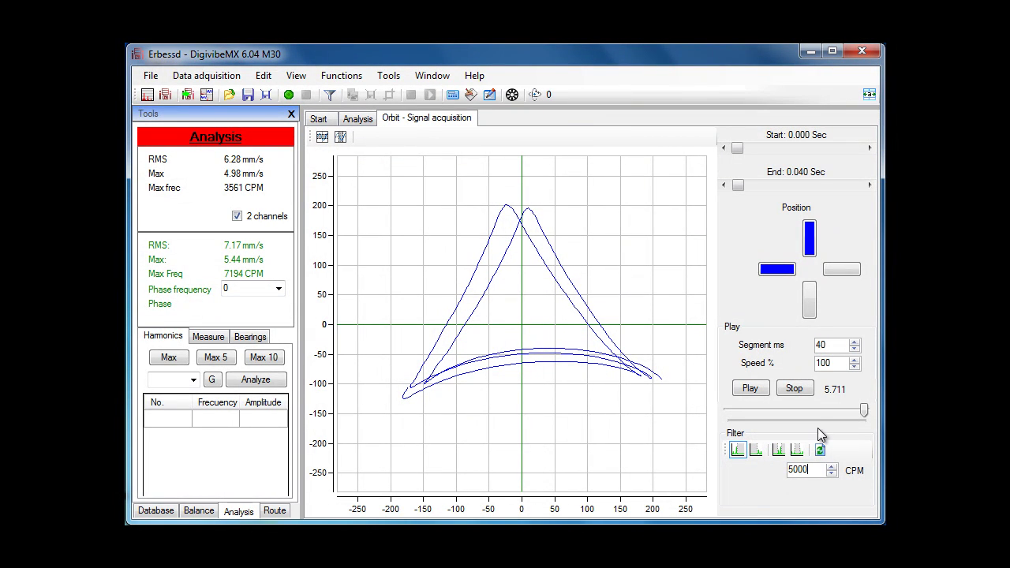
click(821, 450)
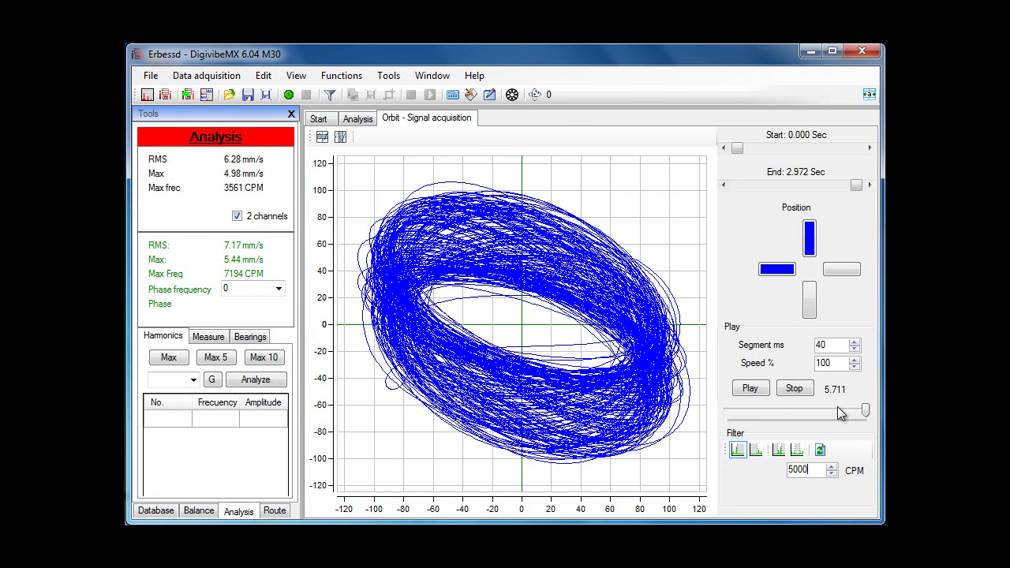
drag(866, 410, 729, 416)
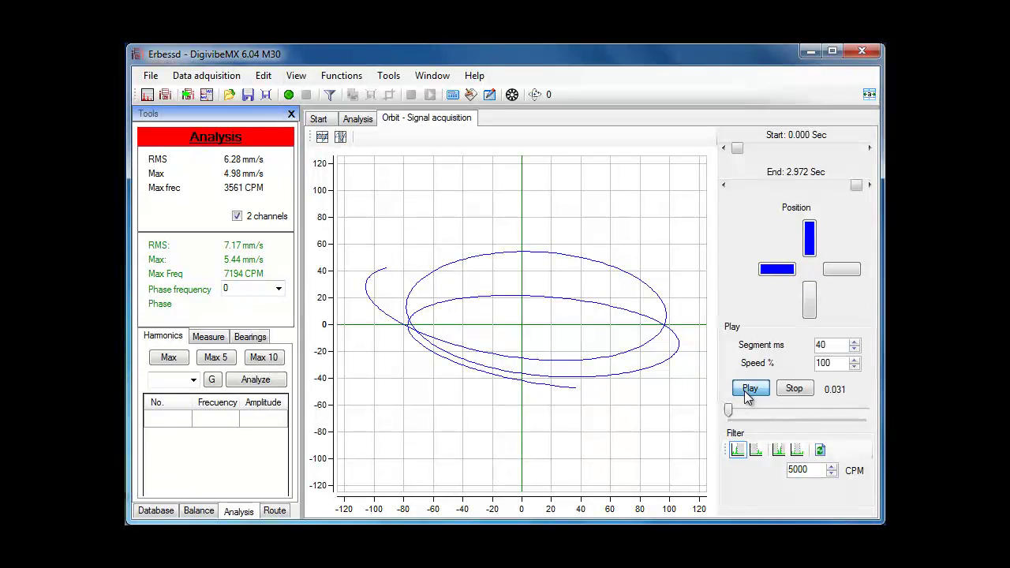
click(749, 389)
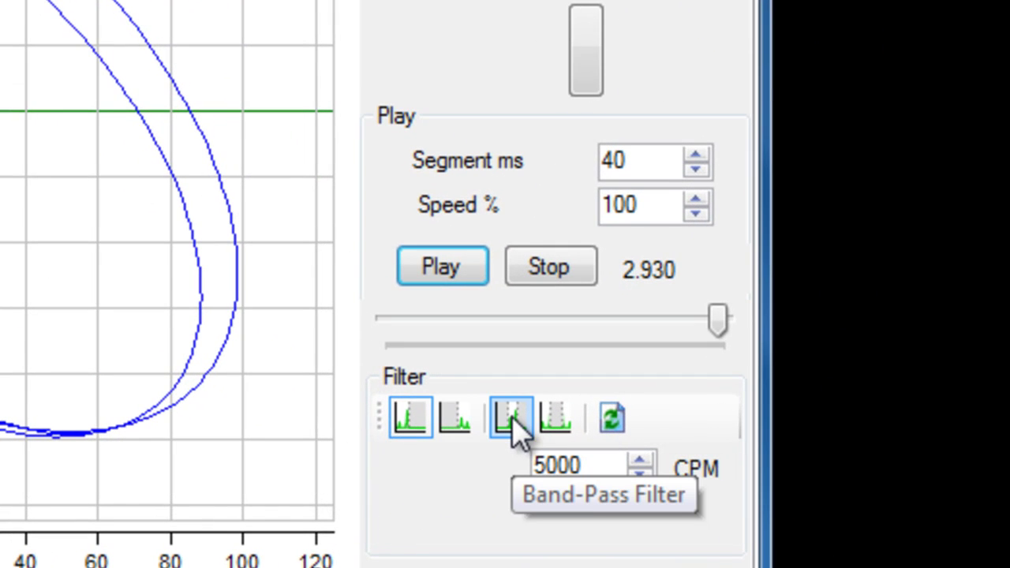
Step: Apply a band-pass filter from 6000 to 8000 CPM to the orbit
click(512, 422)
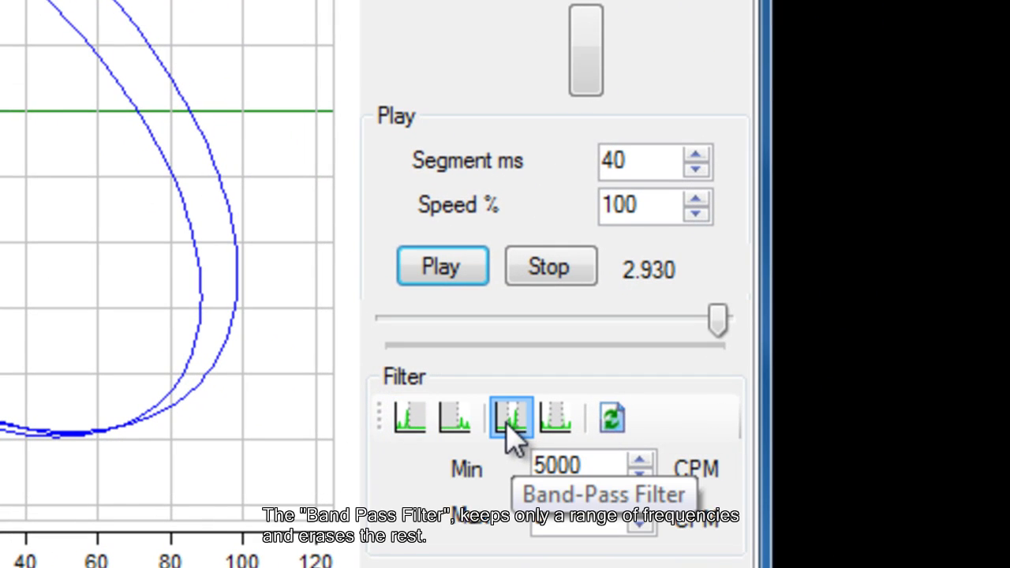
double_click(606, 466)
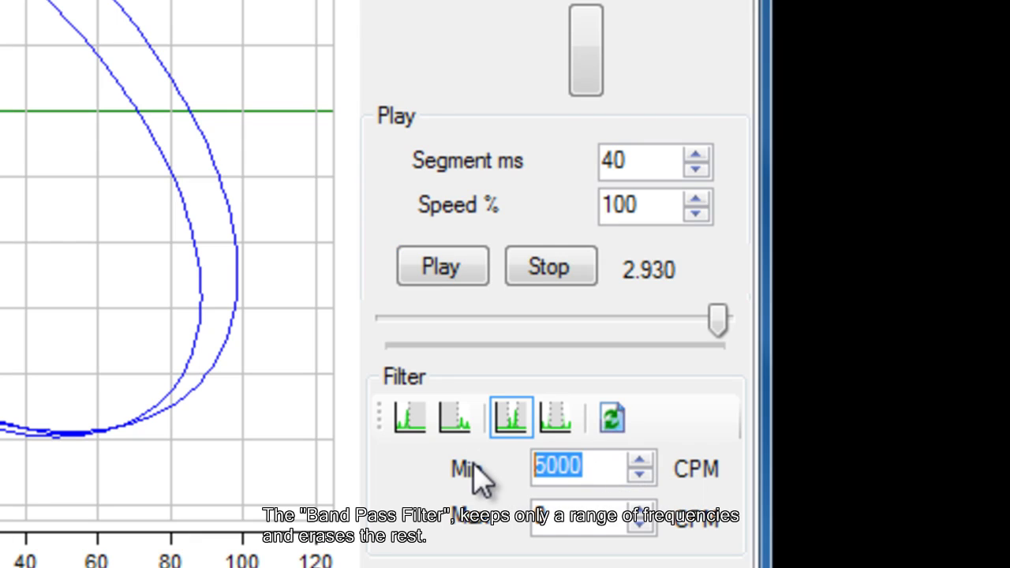
double_click(582, 525)
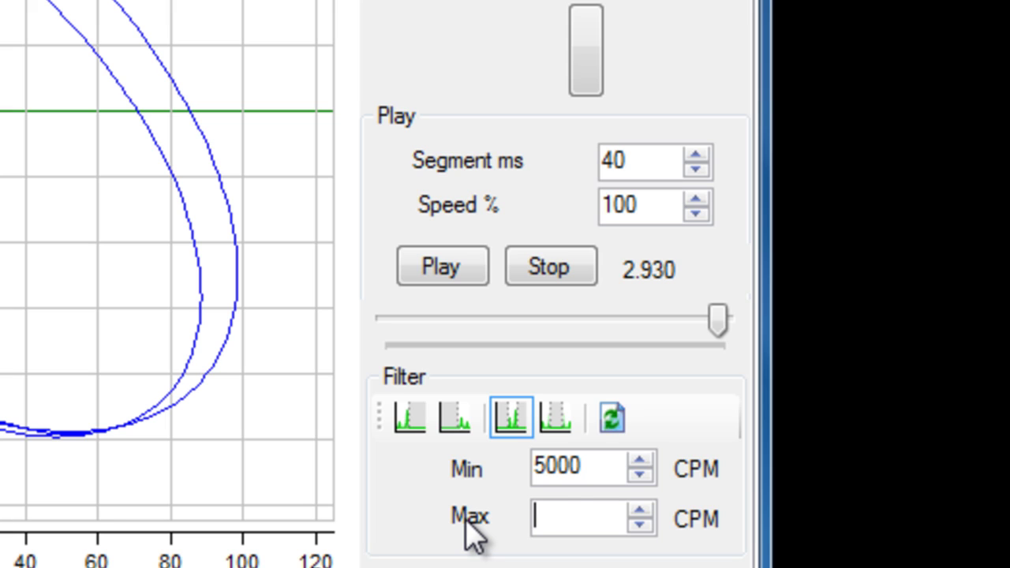
double_click(593, 466)
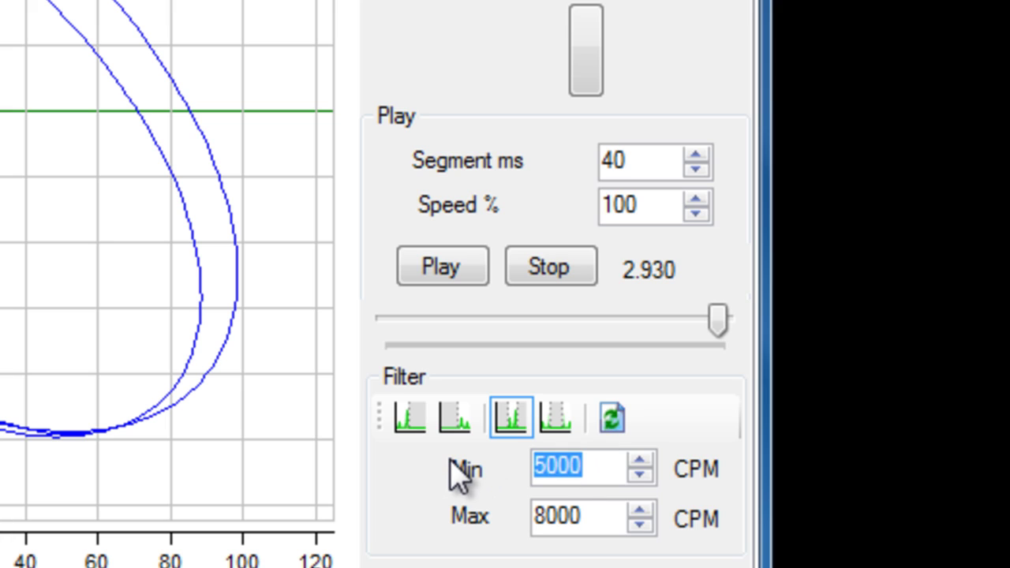
text(6)
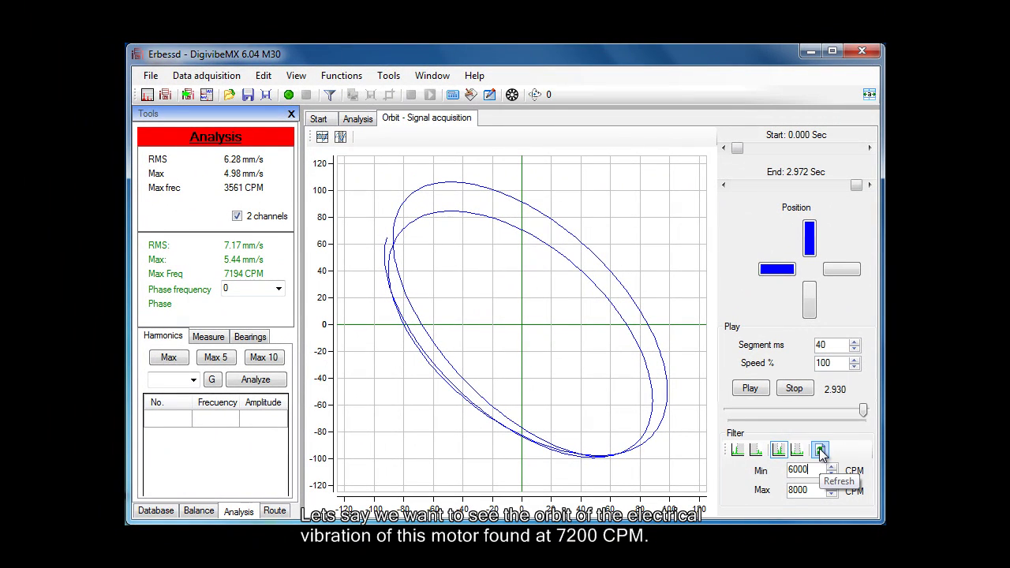
click(819, 452)
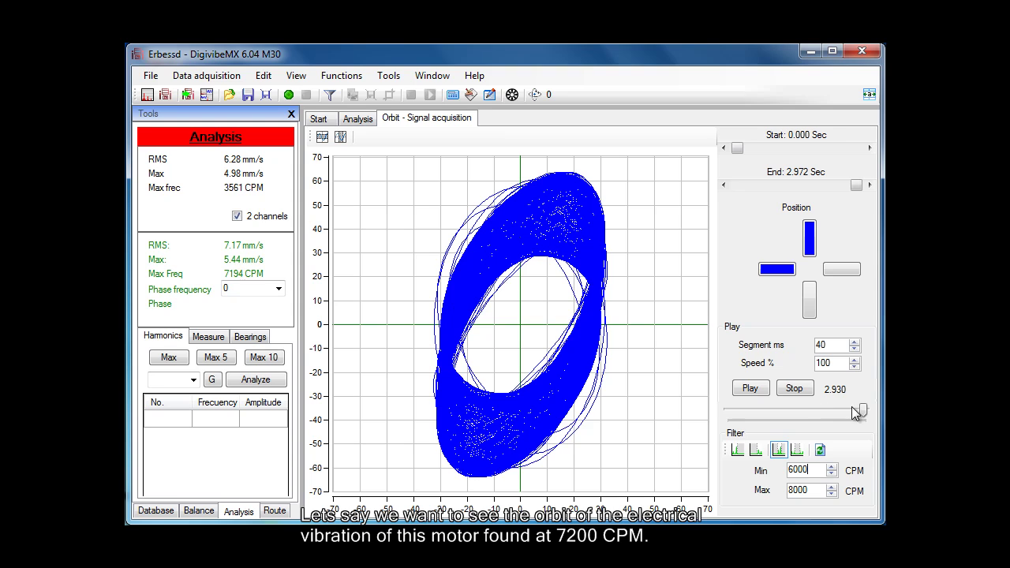
Step: Replay the filtered orbit from near the start and check the second dominant peak in the analysis spectrum before returning to the orbit
drag(864, 410, 798, 415)
drag(760, 420, 734, 414)
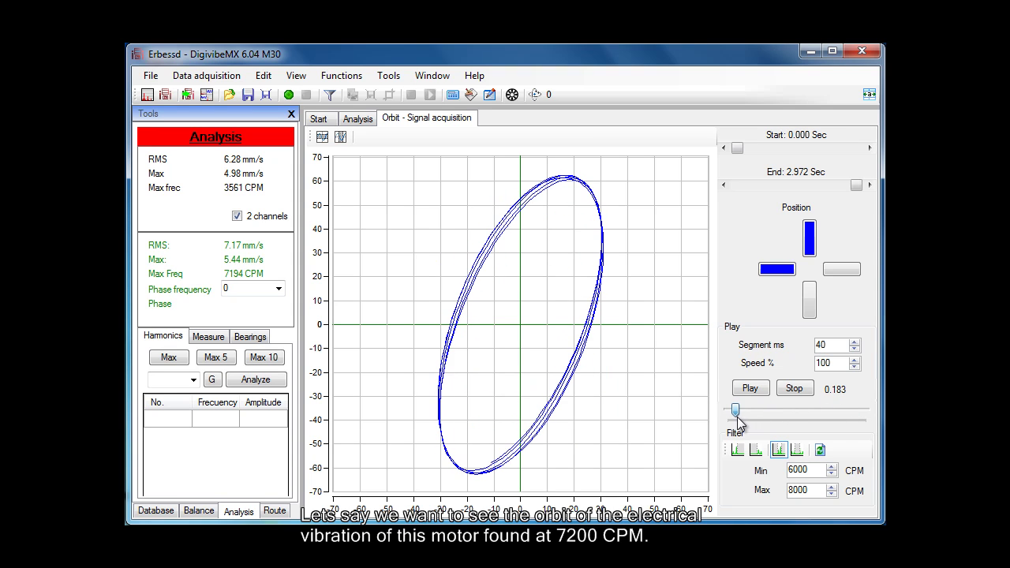
click(754, 389)
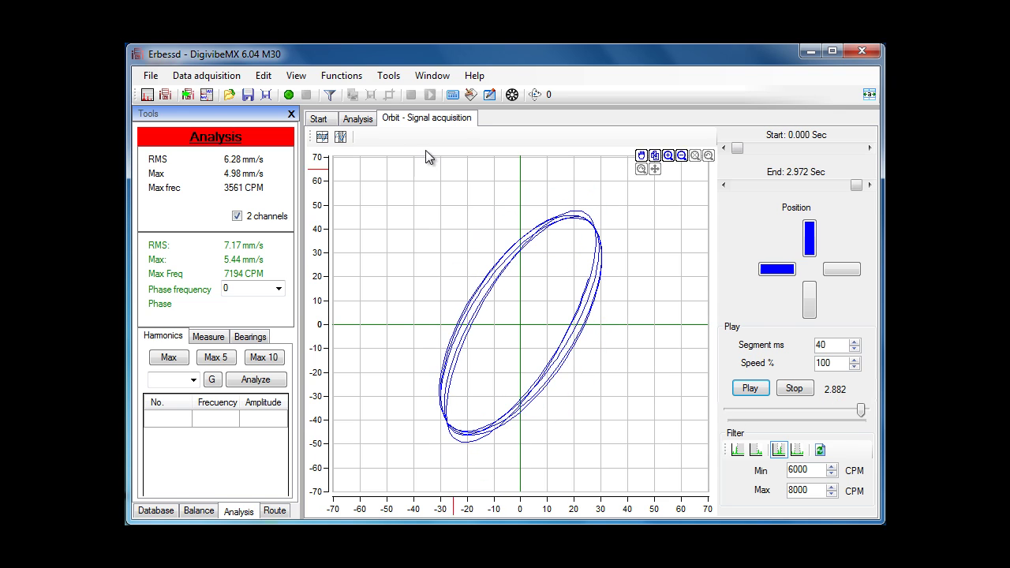
click(357, 120)
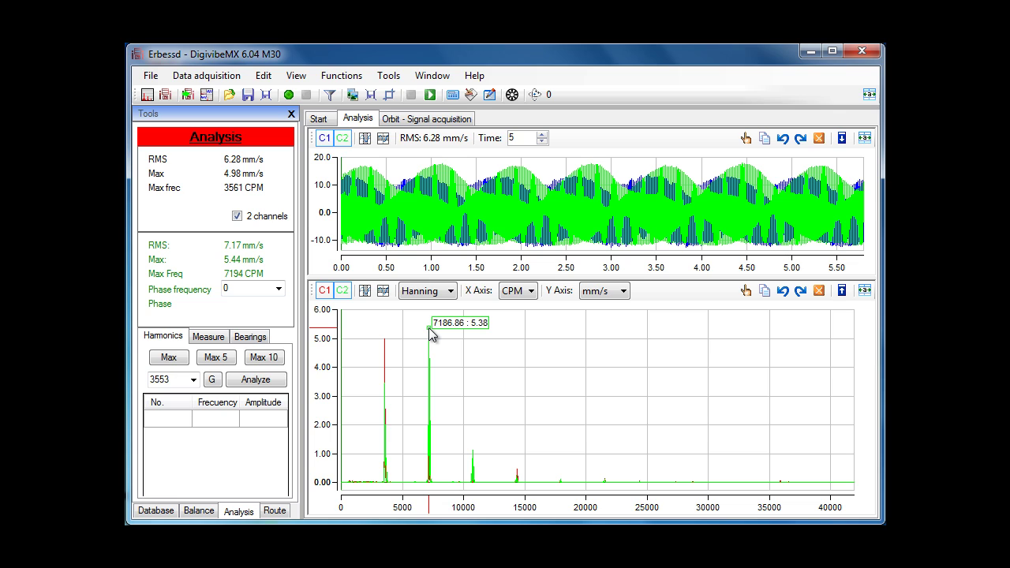
click(427, 119)
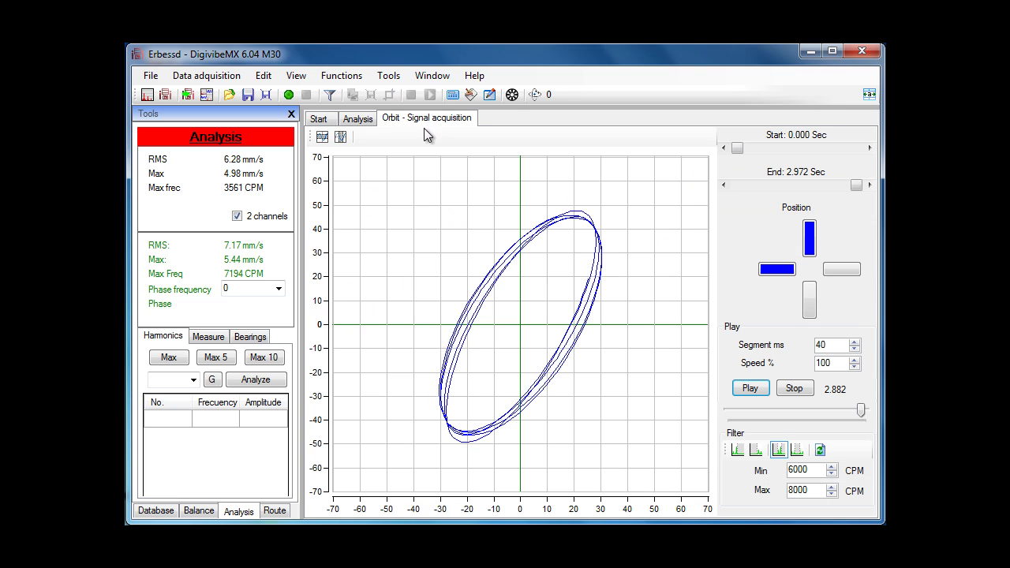
Step: Change the orbit's band-pass filter range to 3000–4000 CPM and refresh the plot
click(779, 450)
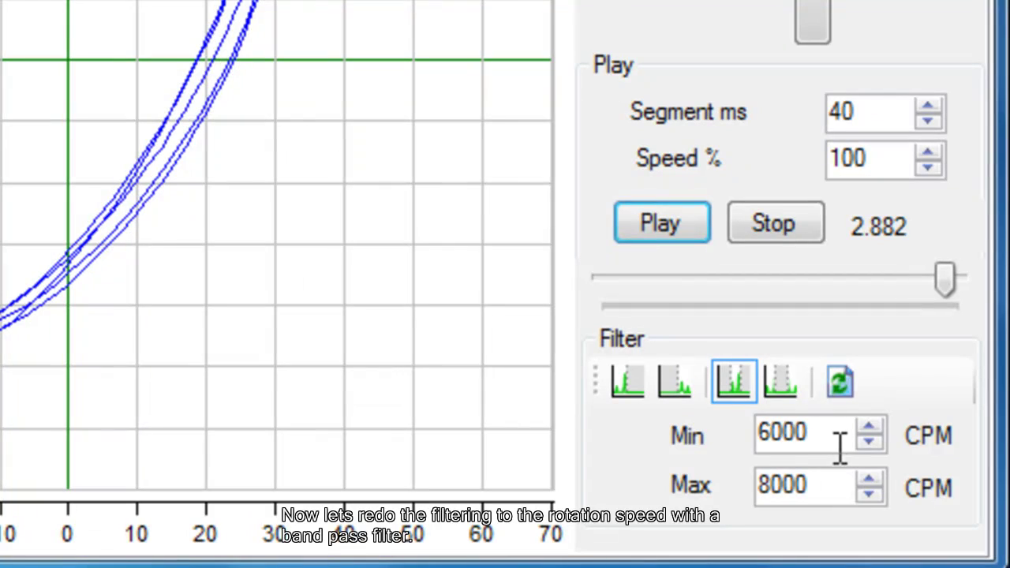
drag(820, 475, 782, 475)
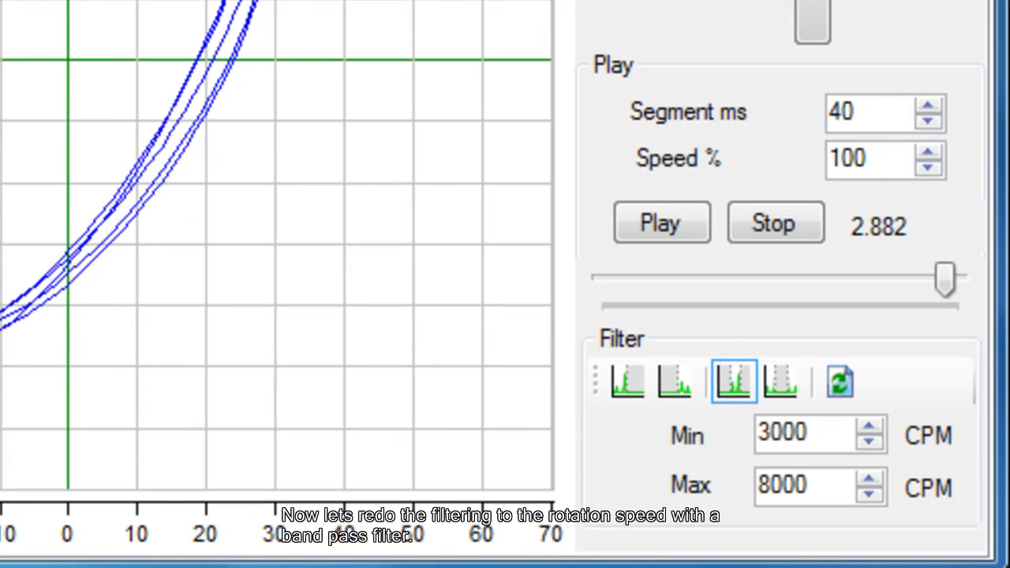
drag(847, 493, 718, 494)
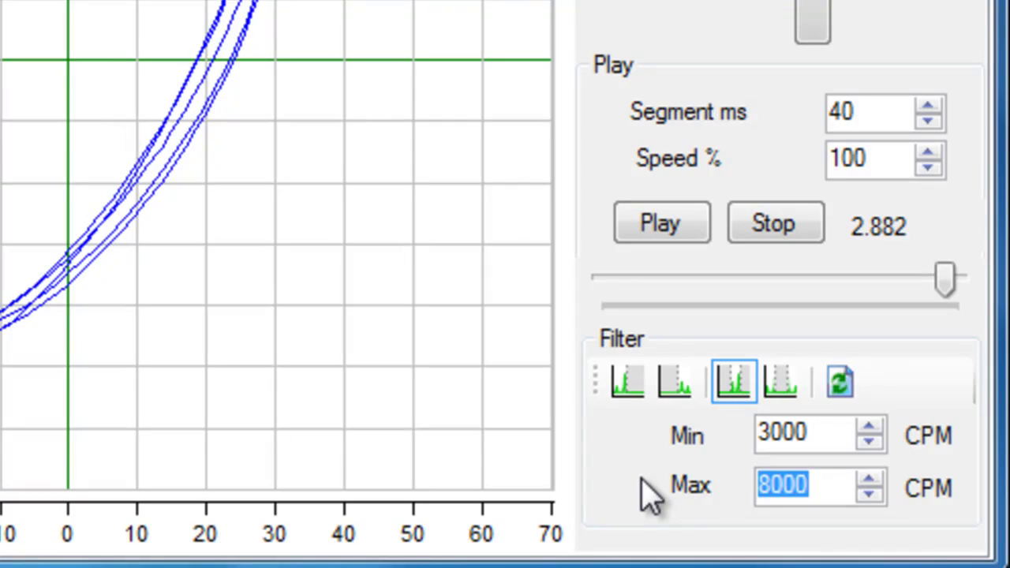
text(400)
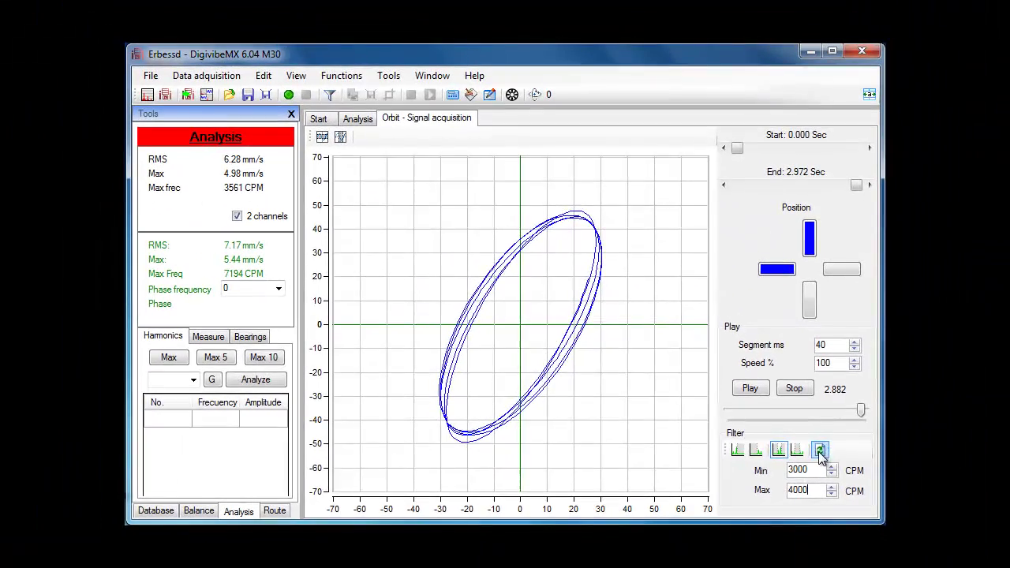
click(839, 382)
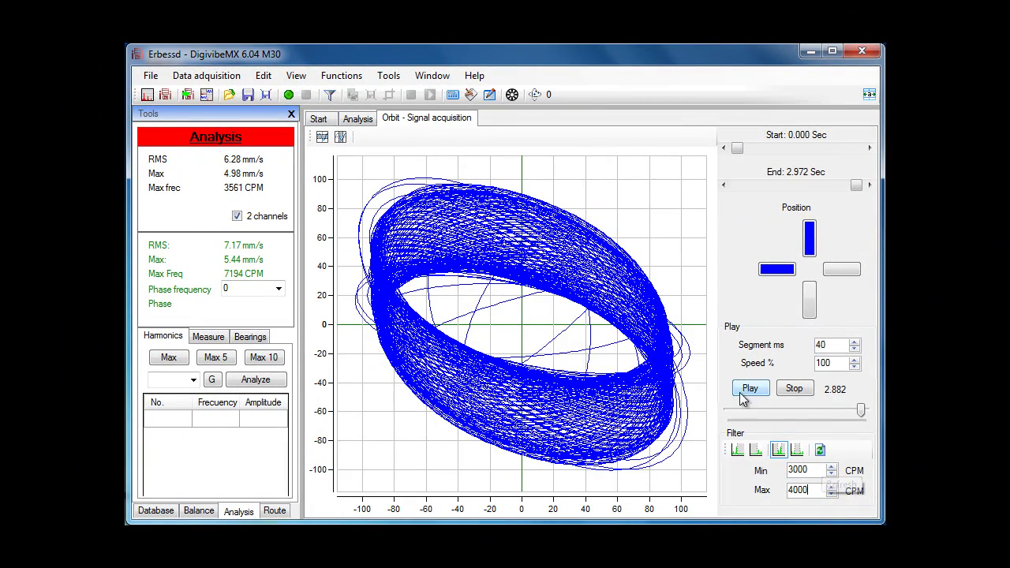
Step: Replay the 3000–4000 CPM filtered orbit from near its start and stop it partway
drag(861, 410, 740, 410)
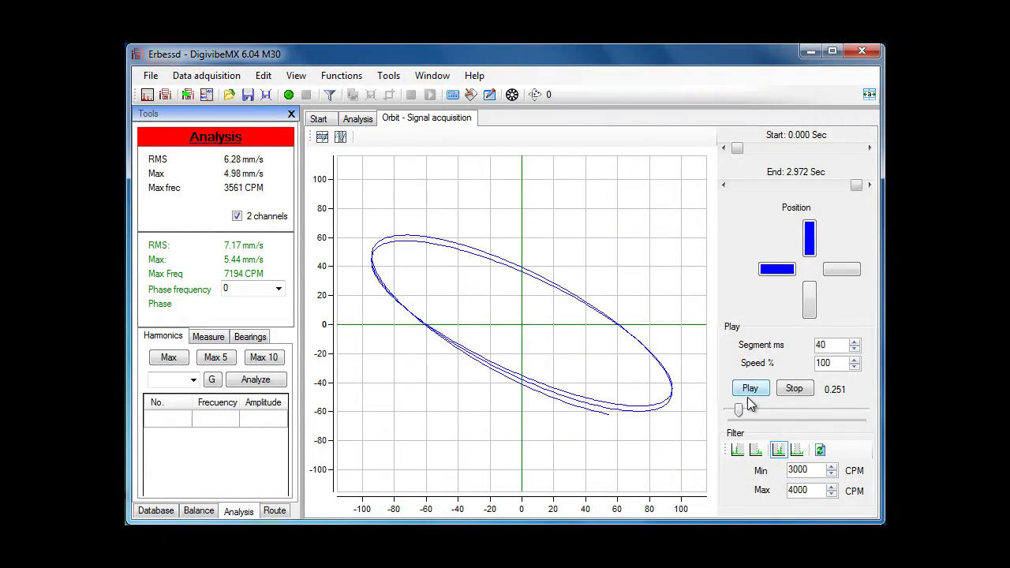
click(749, 393)
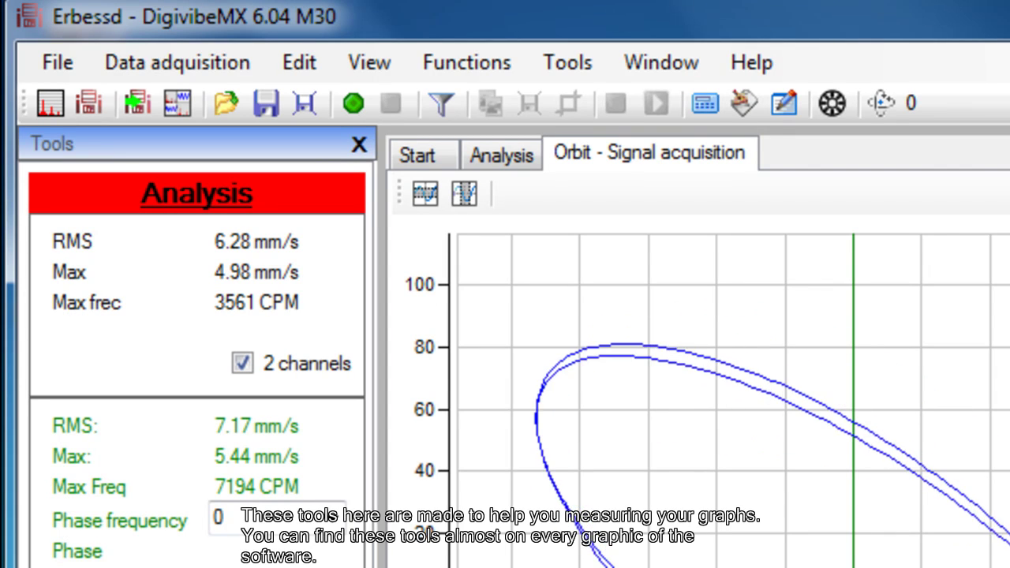
Step: Enable the horizontal and vertical cursors and align the horizontal pair with the orbit's highest and lowest points to measure its height
click(425, 193)
click(464, 194)
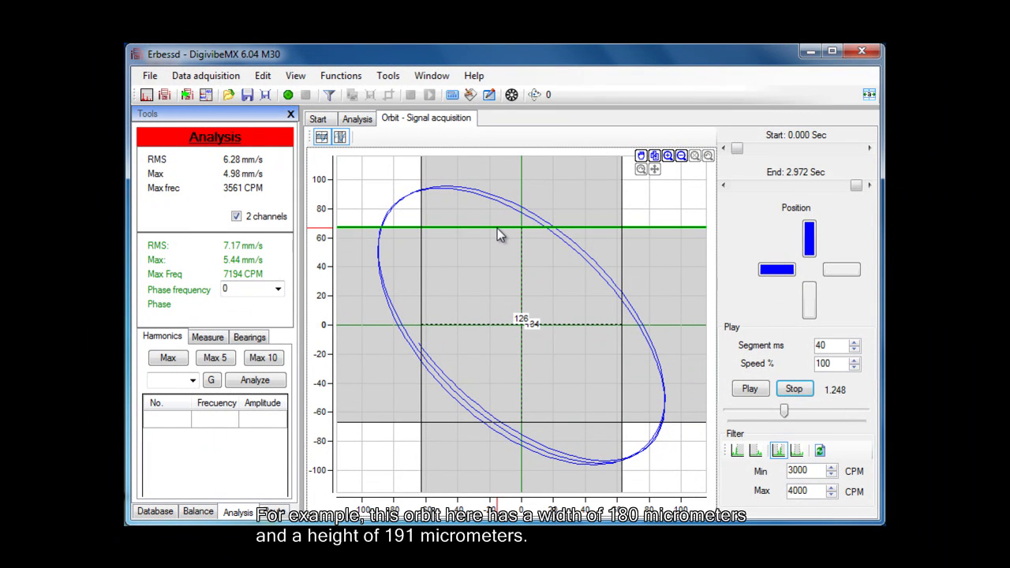
drag(541, 251, 501, 185)
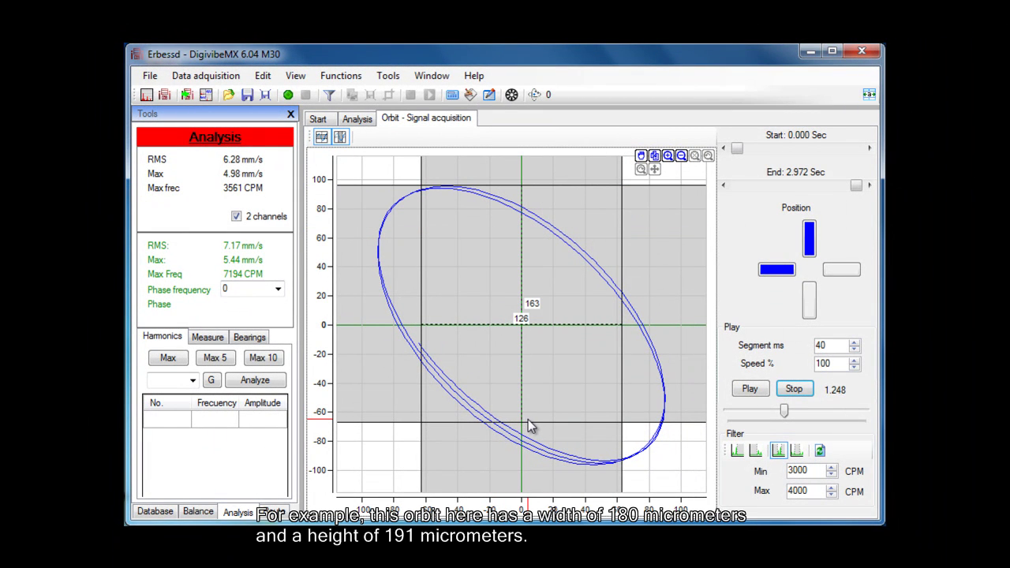
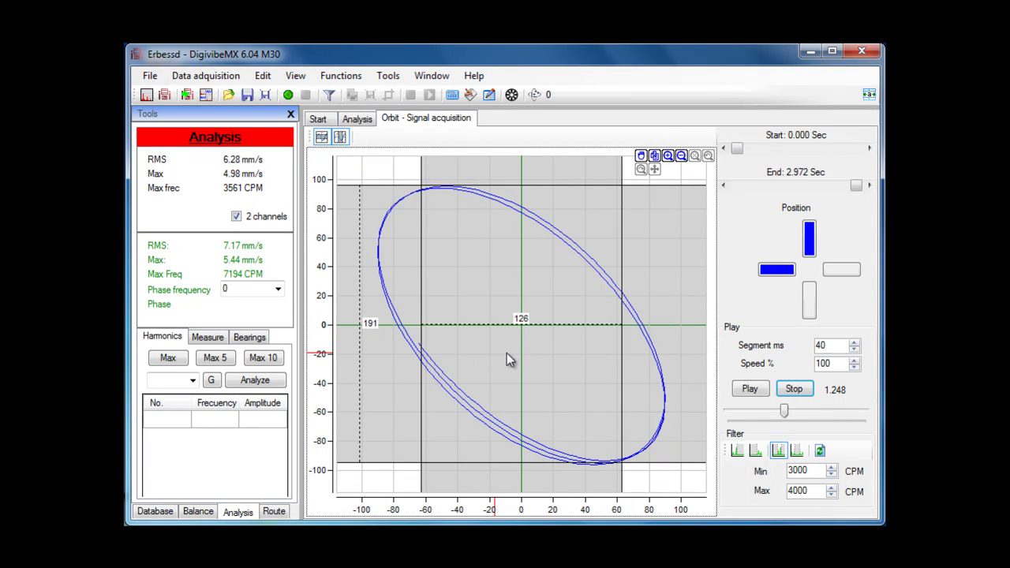
Step: Place the width dimension above the orbit and align the vertical cursors with the orbit's left and right extremes
click(587, 325)
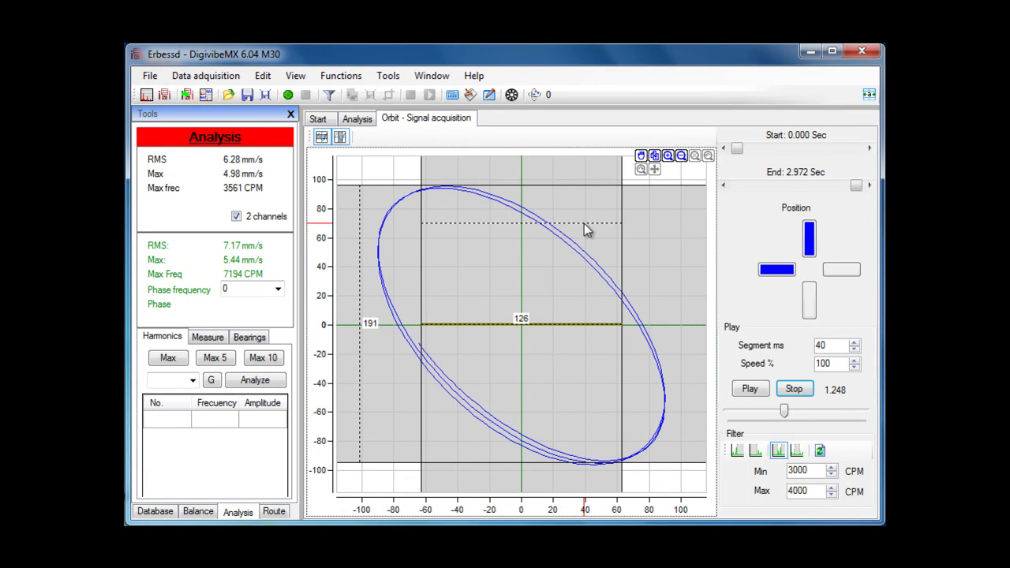
click(581, 176)
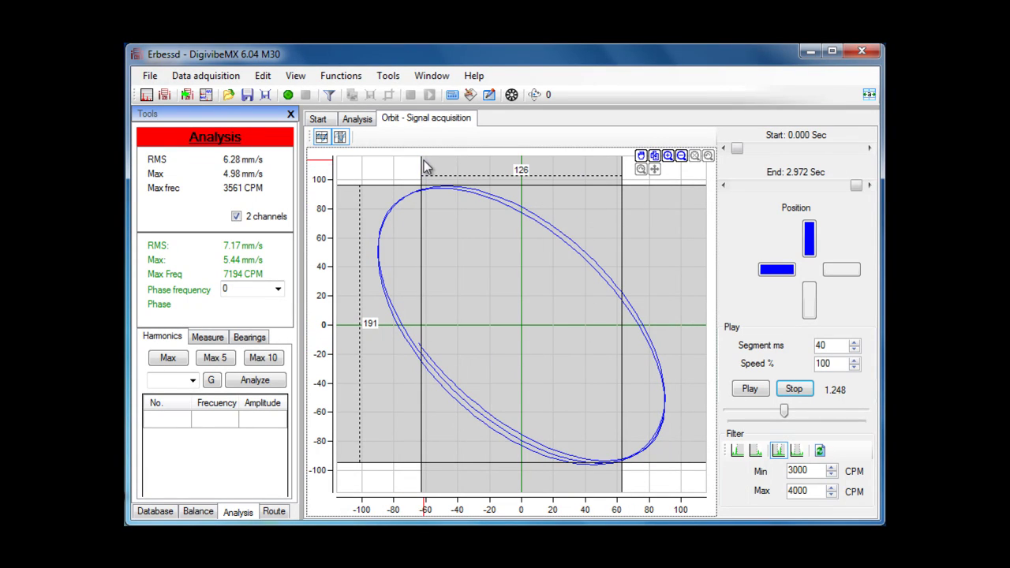
click(422, 162)
click(379, 176)
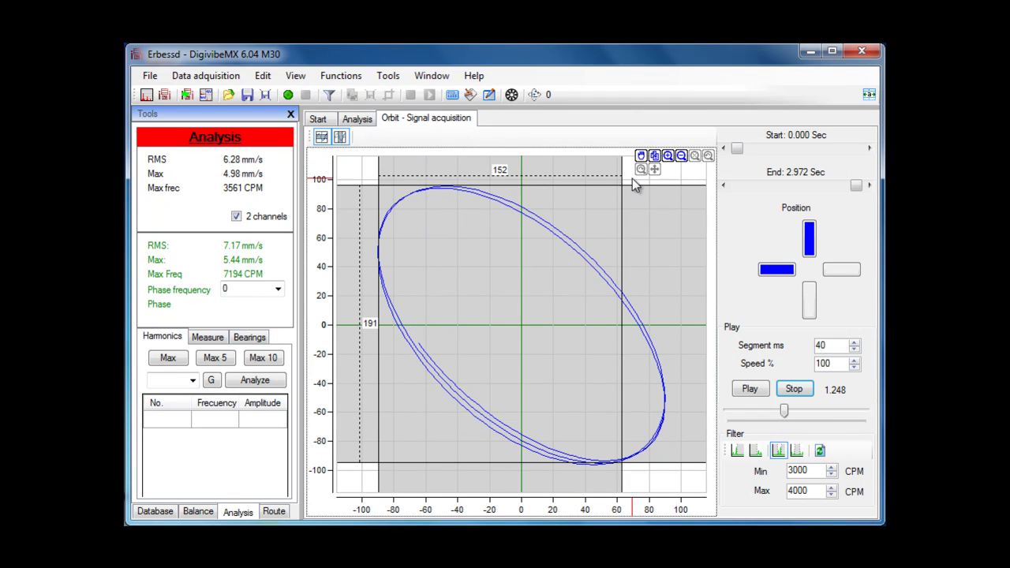
click(622, 178)
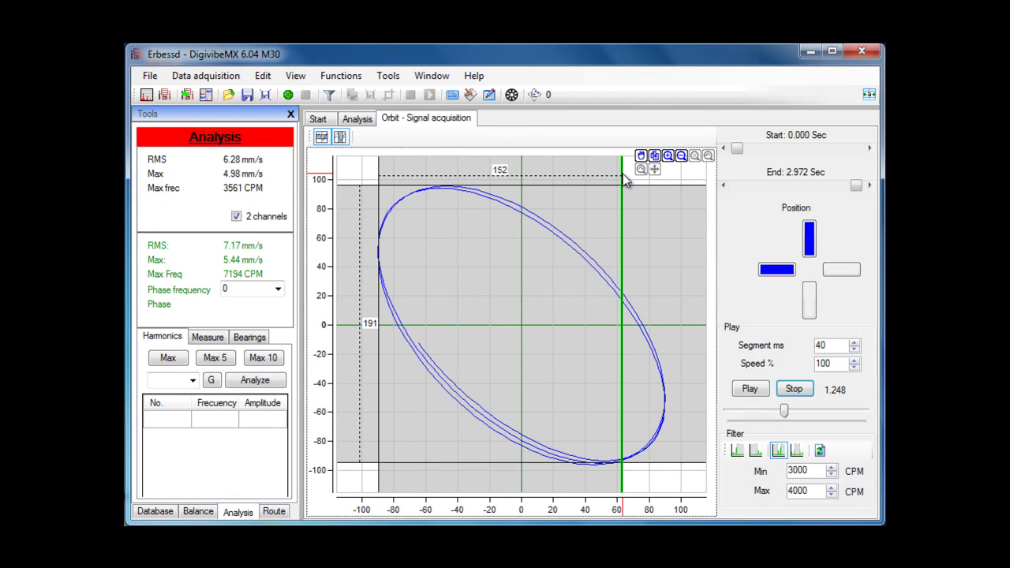
click(666, 179)
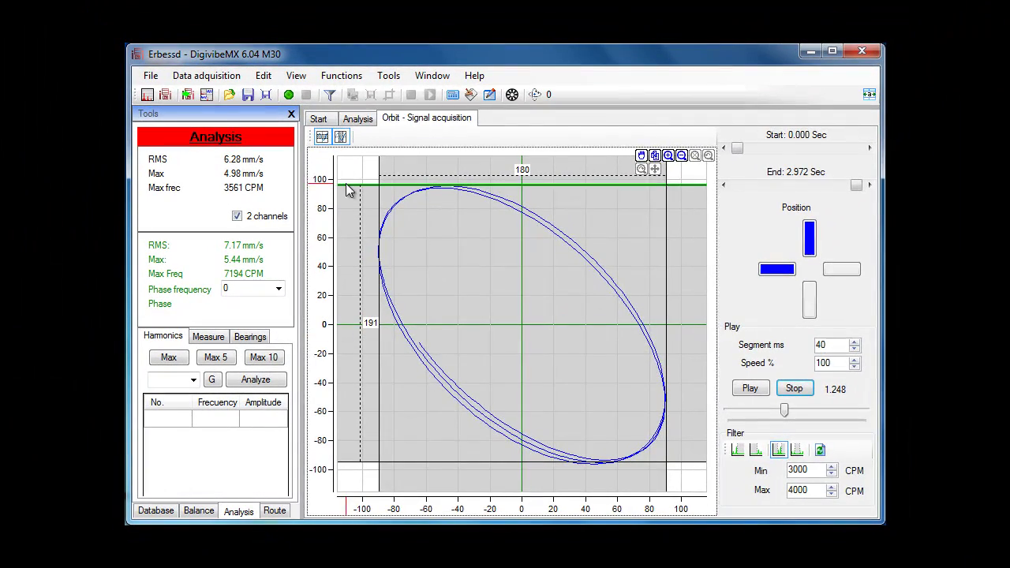
Step: Record a new two-channel signal from the analysis view and open its orbit plot
click(360, 119)
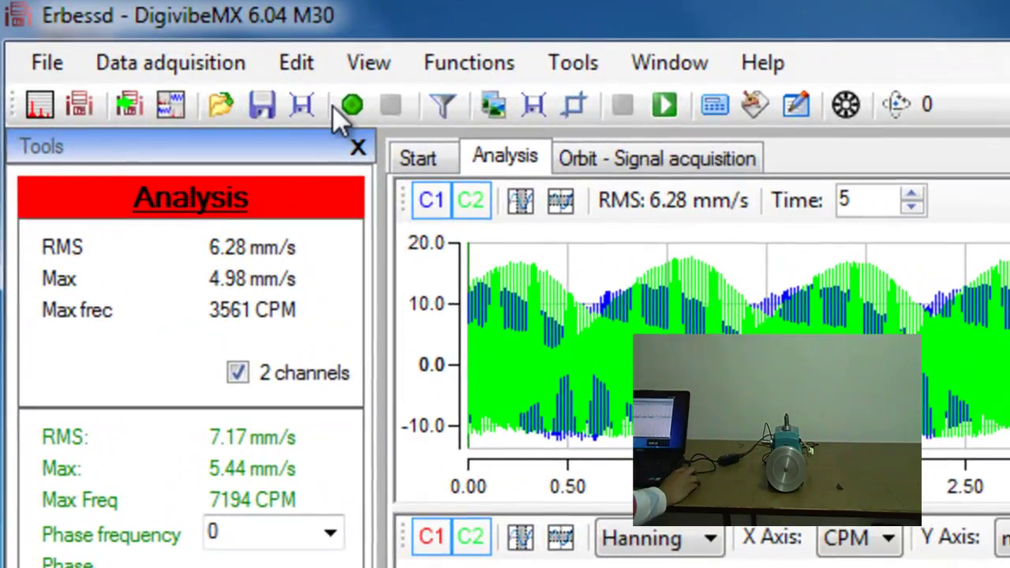
click(352, 105)
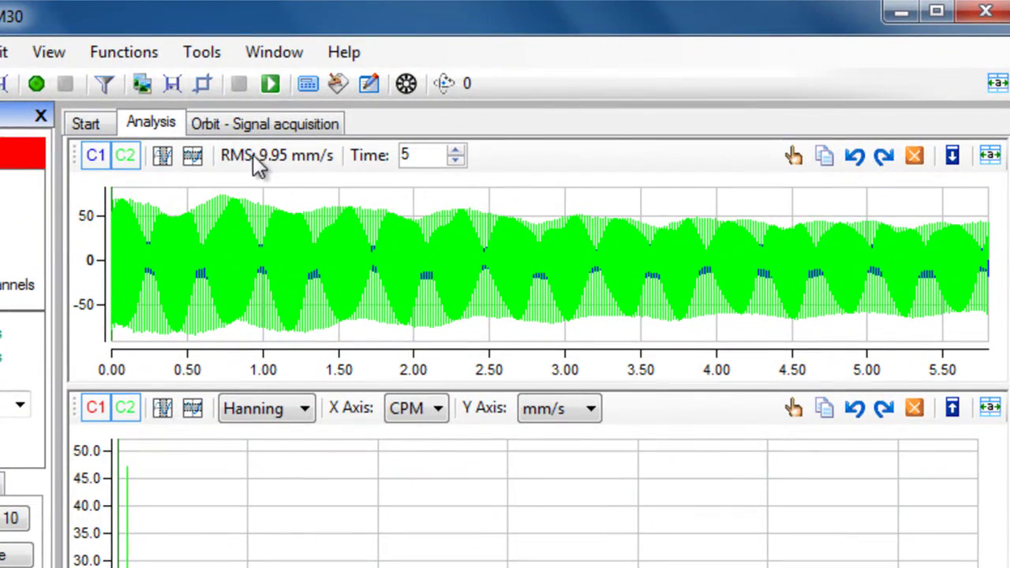
click(445, 83)
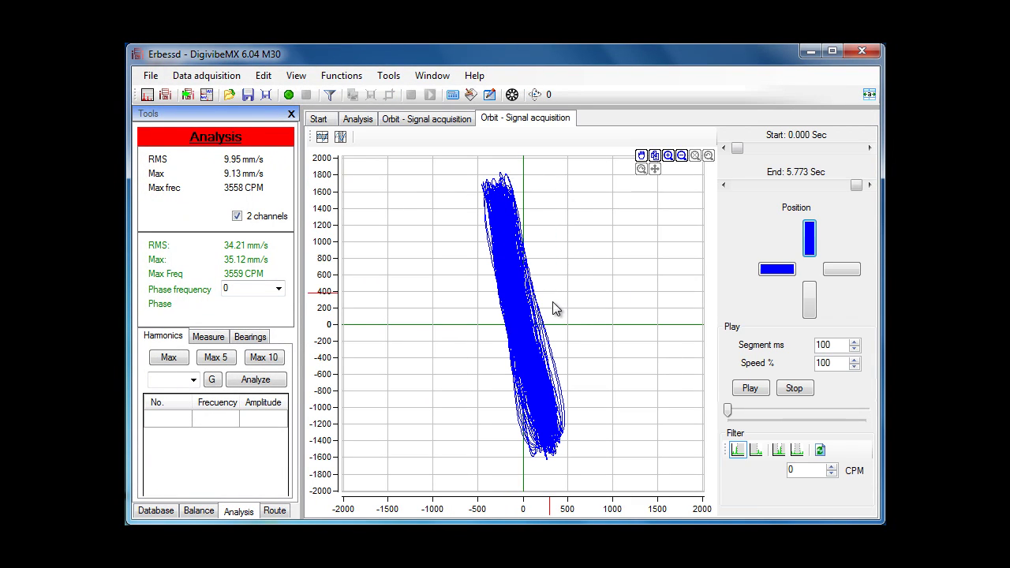
Step: Set the new orbit's playback segment to 50 ms, play it, and rewind to near the start
click(854, 348)
click(751, 389)
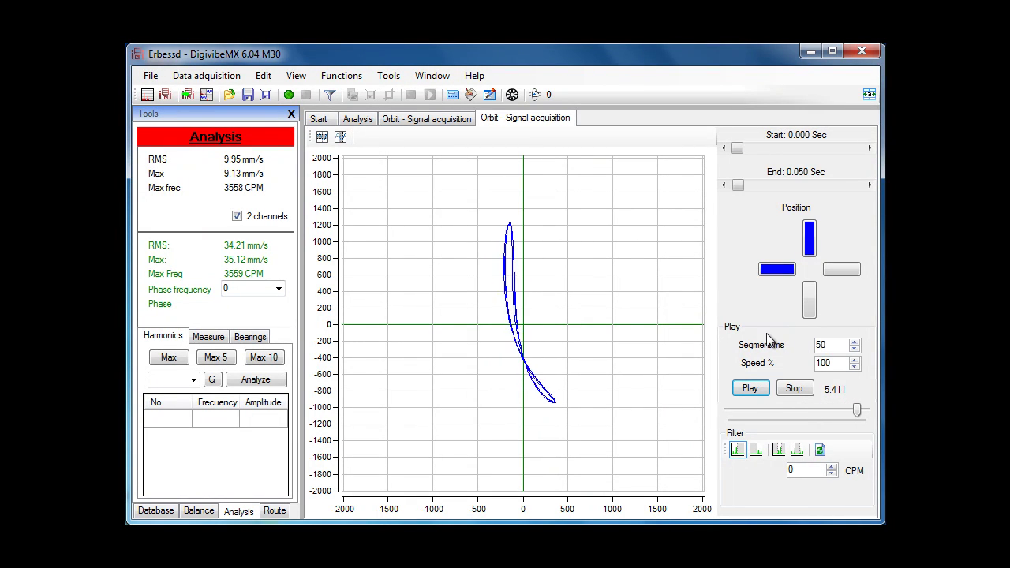
drag(863, 410, 732, 411)
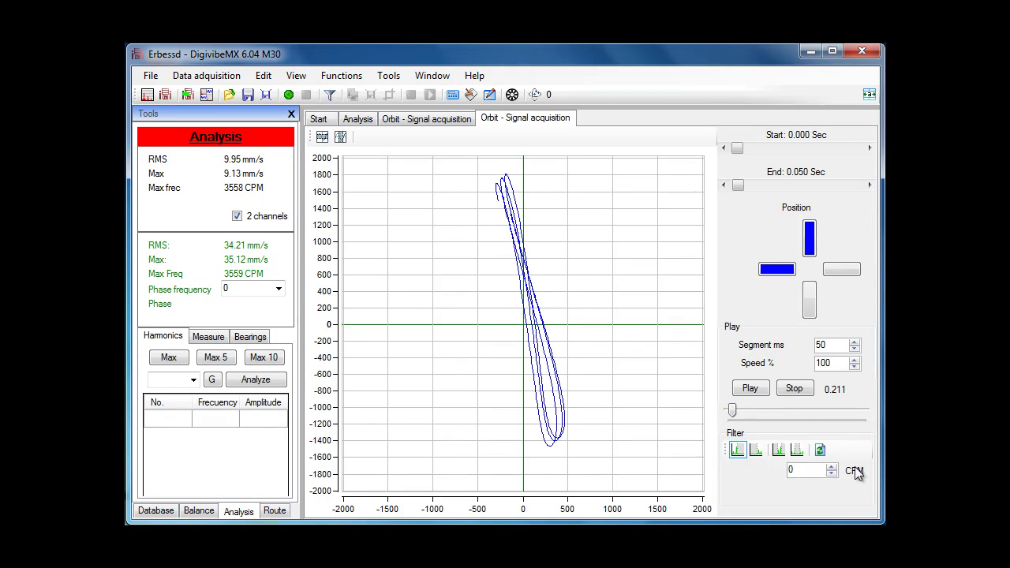
Step: Apply a band-pass filter from 3000 to 4000 CPM to the new orbit and play it from the start
click(780, 451)
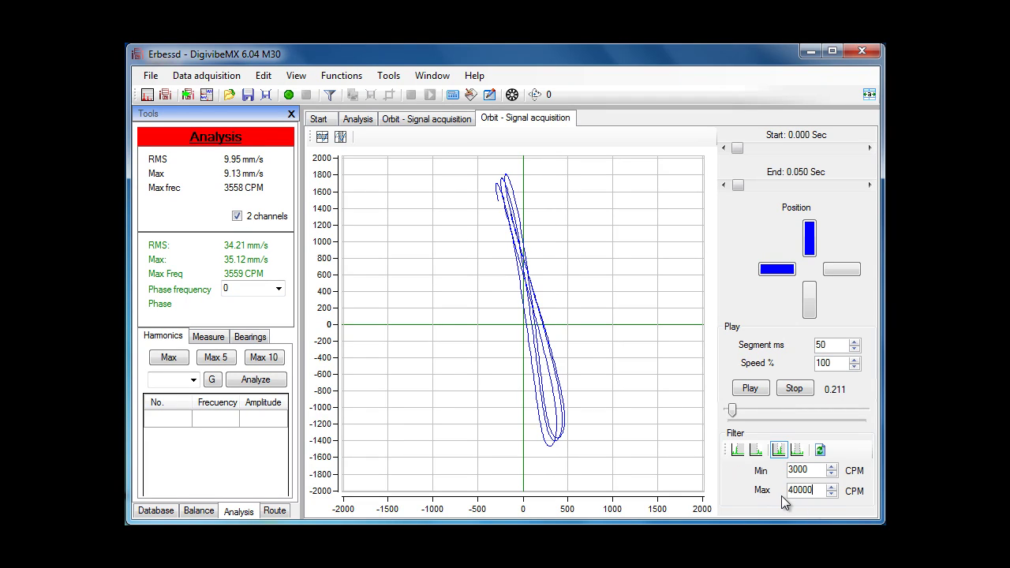
click(821, 451)
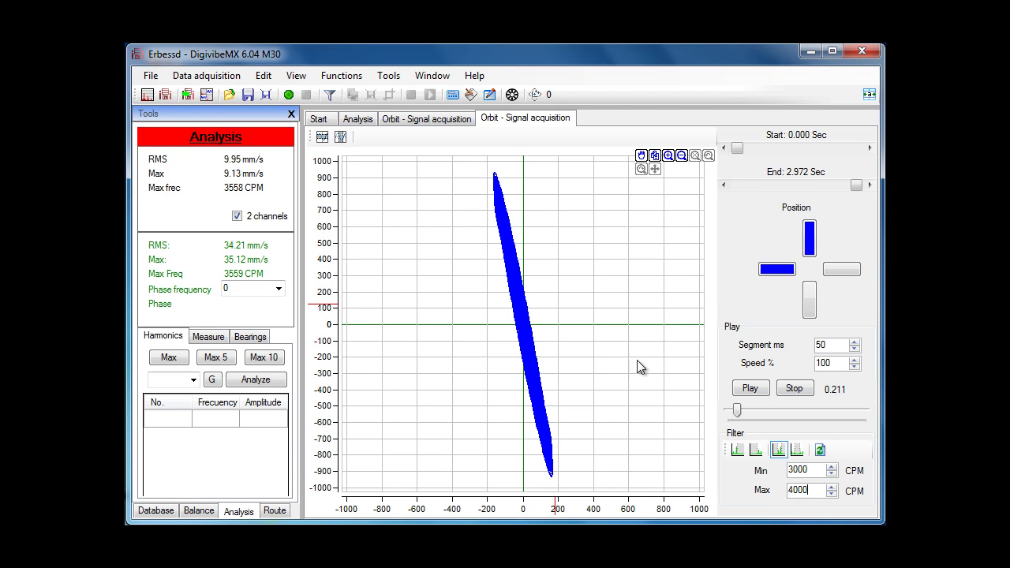
drag(742, 414, 726, 410)
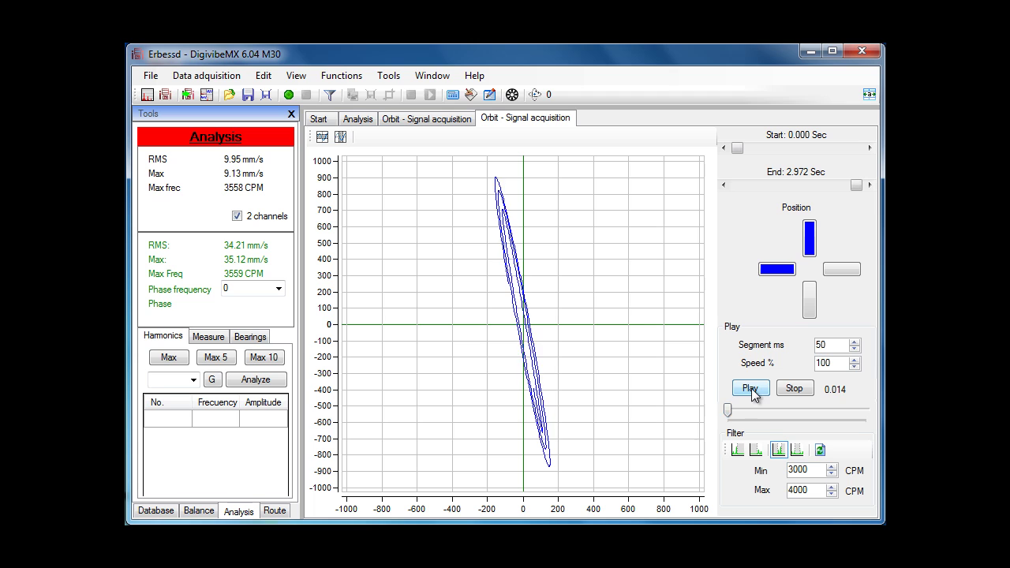
click(750, 389)
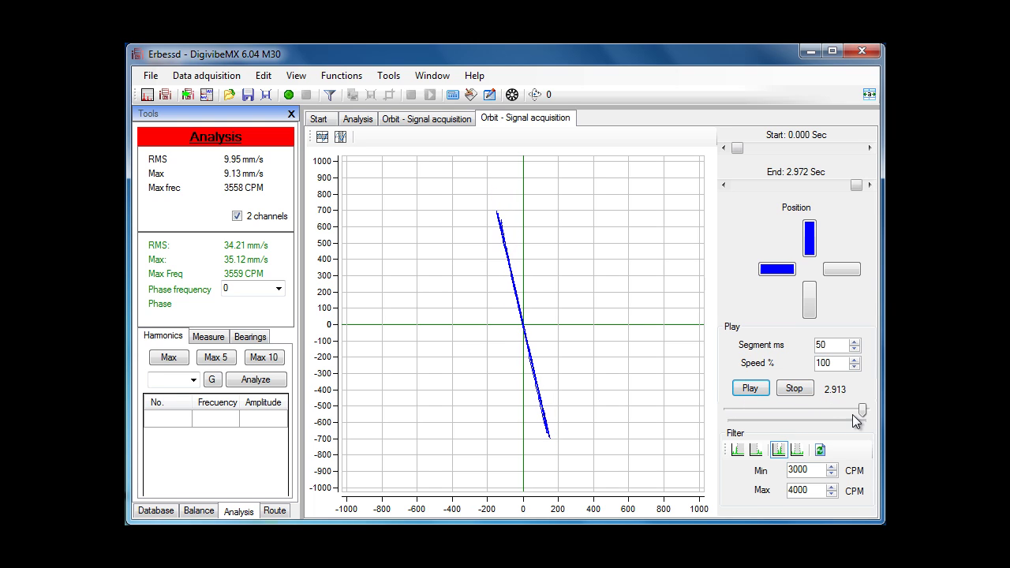
Step: Rewind the filtered orbit, zoom in on the curve, and replay it
drag(859, 410, 727, 410)
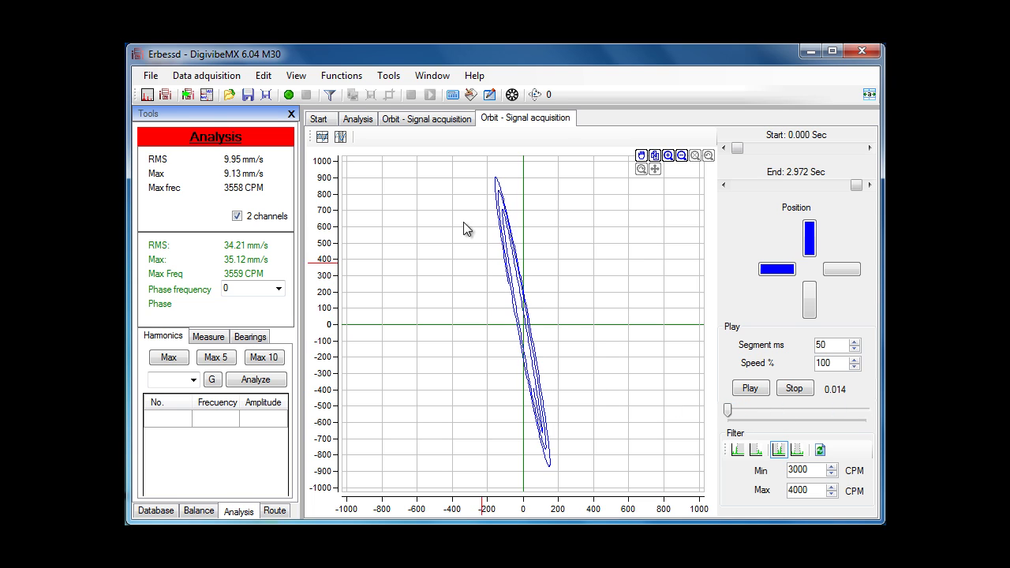
drag(472, 167, 588, 492)
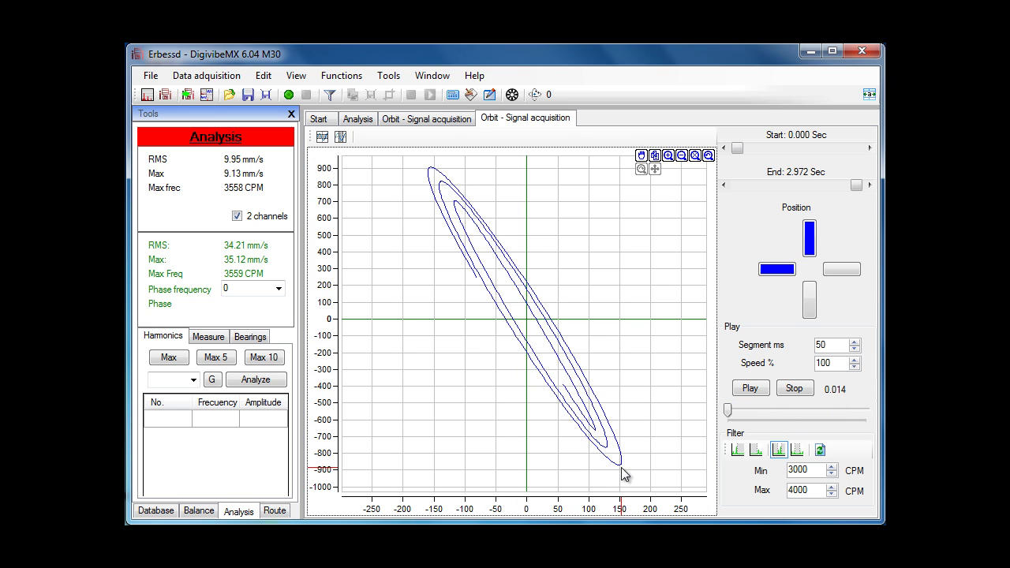
click(761, 391)
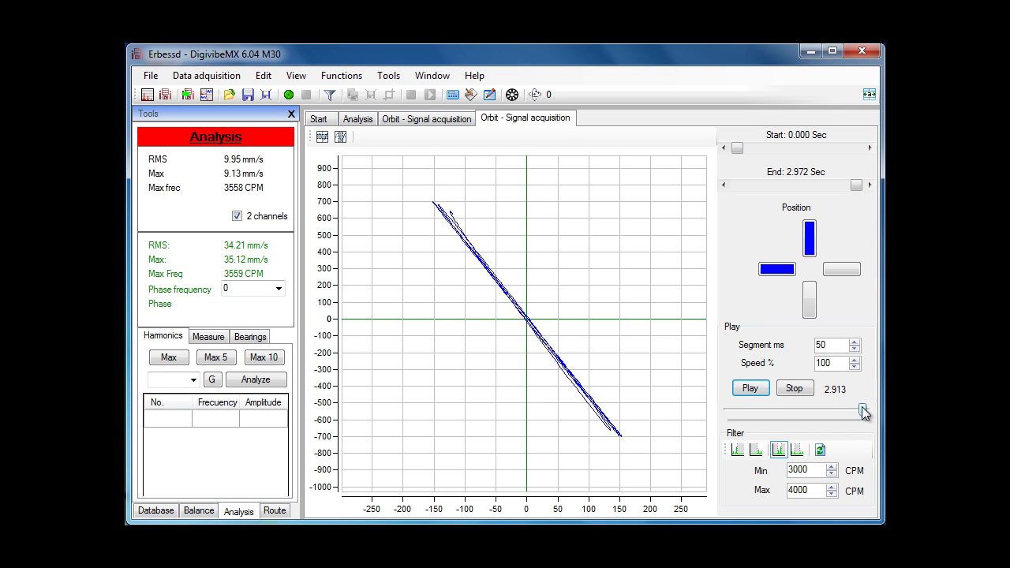
Step: Enable the horizontal cursors and align them with the new orbit's highest and lowest points to measure its height
click(322, 137)
mouse_move(458, 269)
mouse_down()
mouse_move(430, 173)
mouse_move(436, 213)
mouse_up()
click(695, 158)
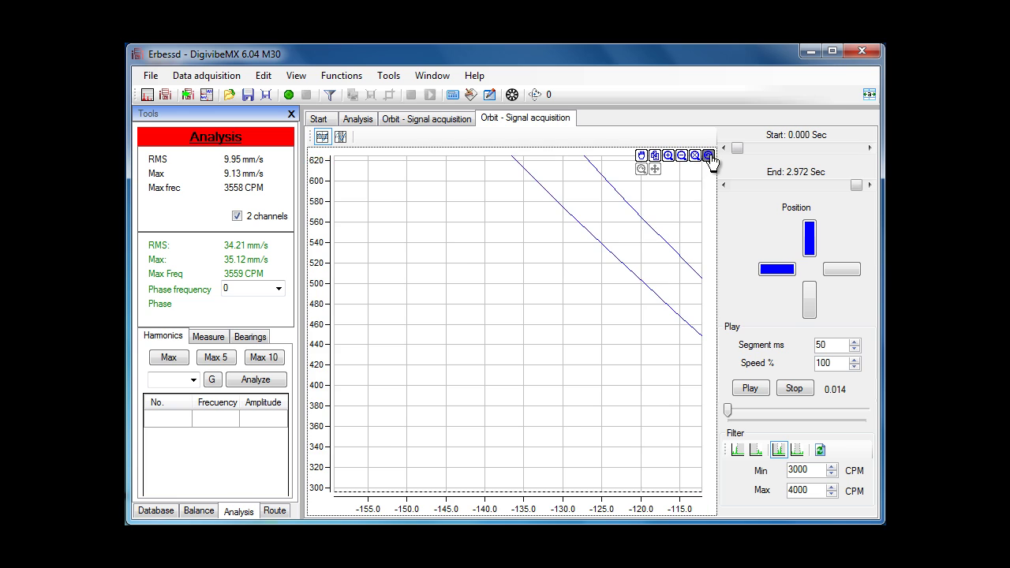
drag(423, 271, 433, 169)
drag(516, 369, 534, 471)
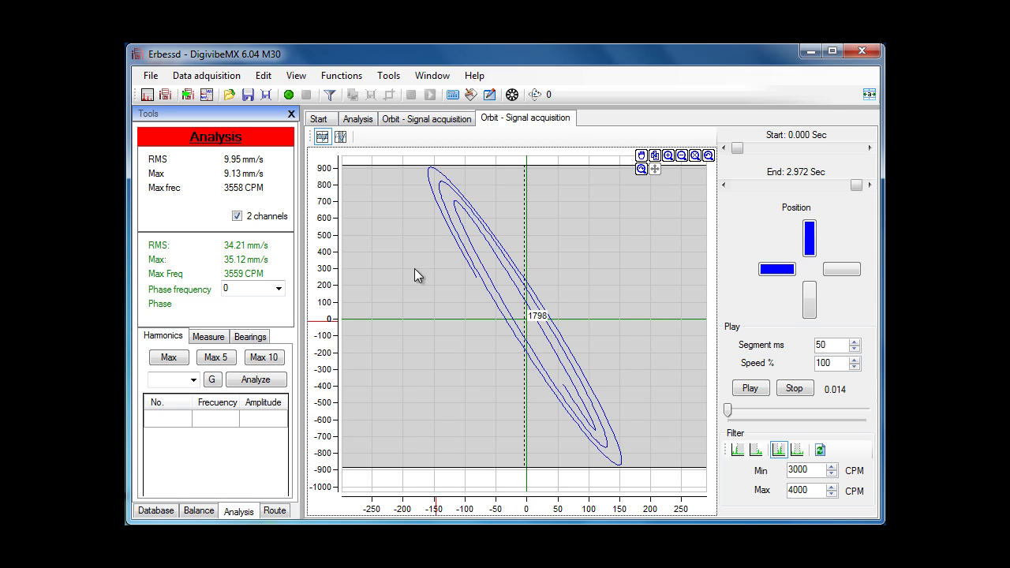
Step: Add vertical cursors at the new orbit's left and right extremes and move both dimension lines away from its centre
click(342, 137)
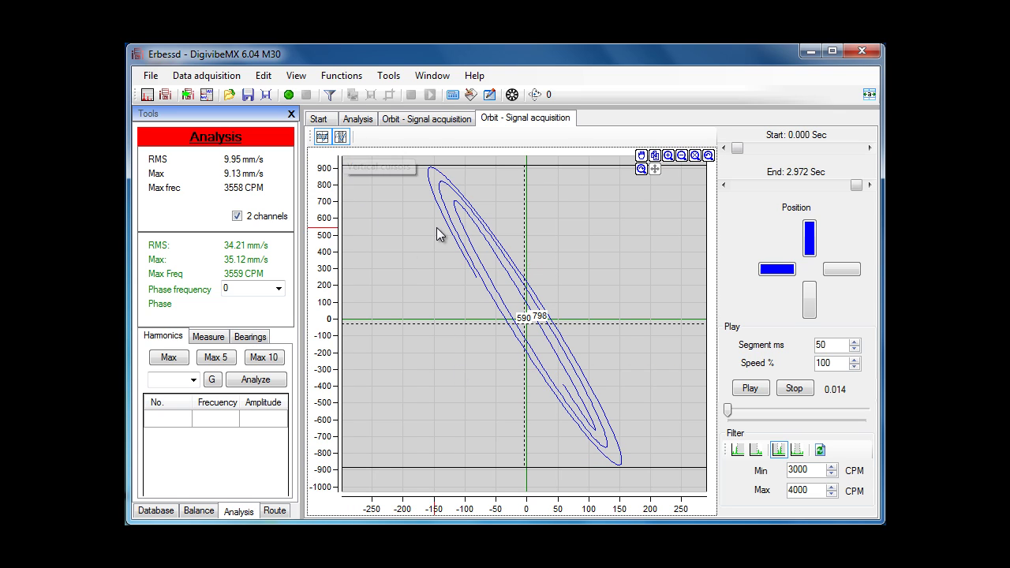
drag(344, 253, 349, 252)
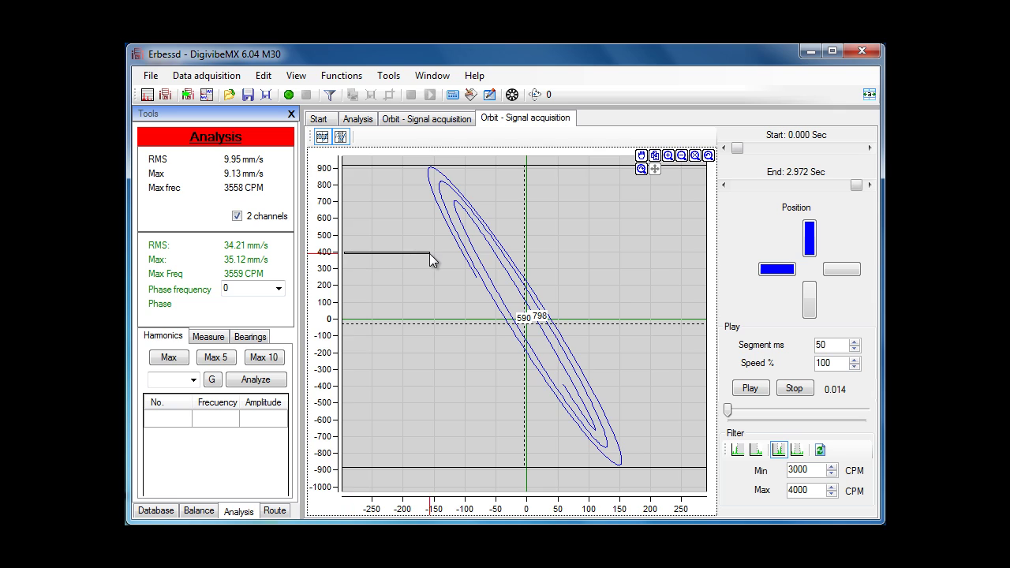
drag(430, 253, 429, 254)
click(708, 155)
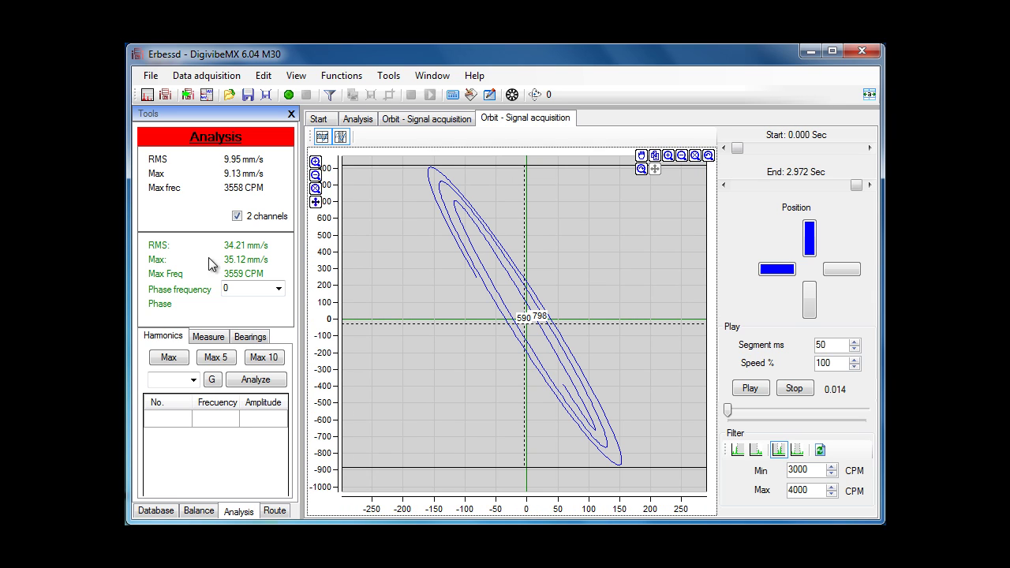
drag(344, 250, 428, 253)
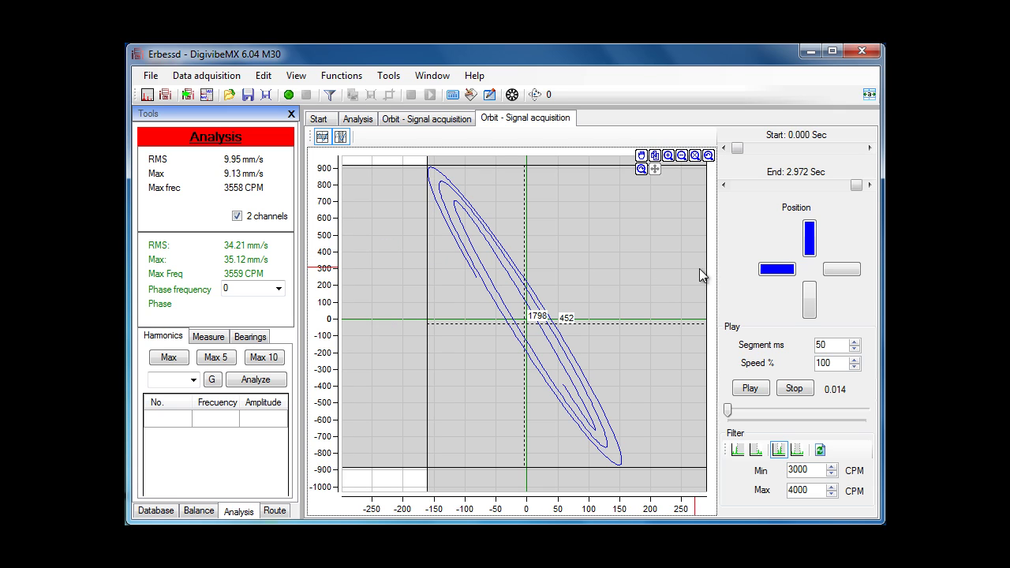
drag(706, 271, 624, 289)
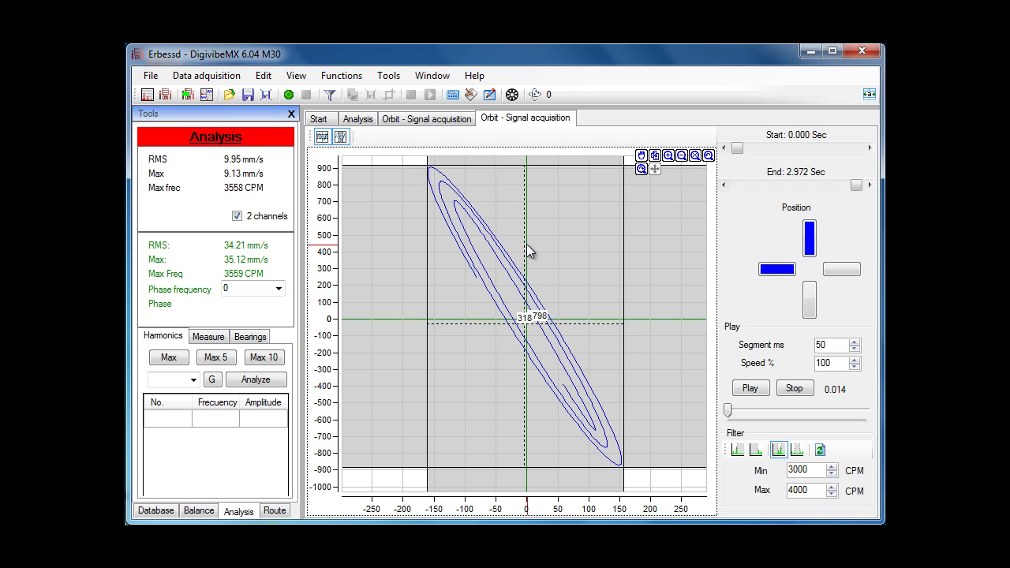
mouse_move(525, 243)
mouse_down()
mouse_move(395, 254)
mouse_move(376, 314)
mouse_up()
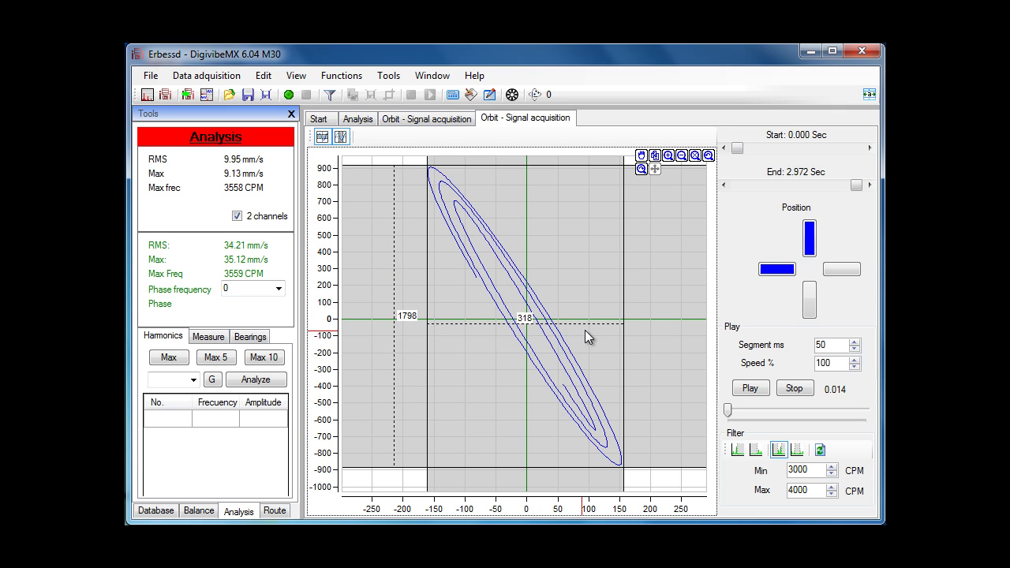
mouse_move(591, 327)
mouse_down()
mouse_move(587, 160)
mouse_move(589, 177)
mouse_move(545, 190)
mouse_move(532, 180)
mouse_up()
Step: Compare the measured width and height of the first orbit with those of the second
click(438, 120)
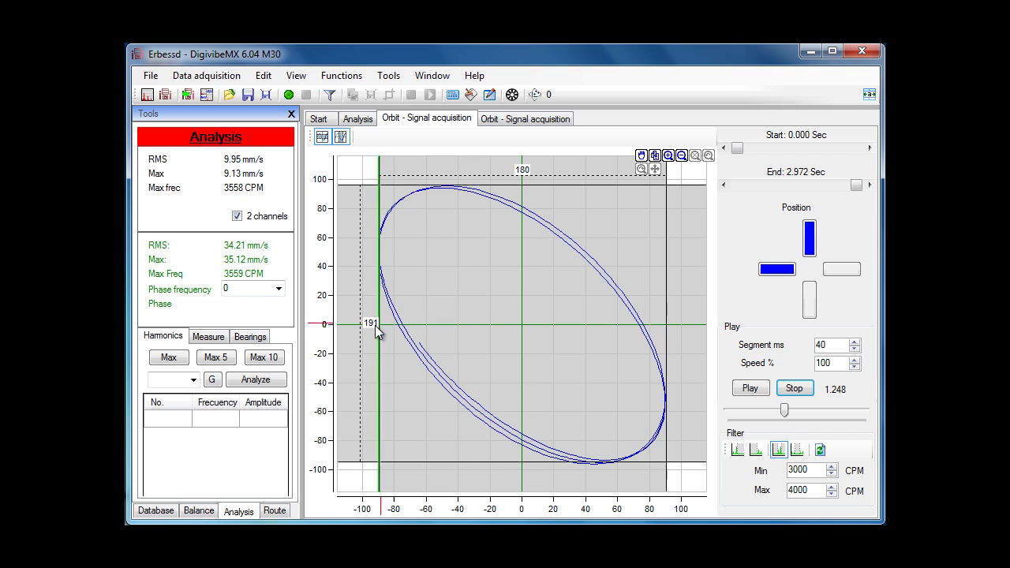
click(539, 119)
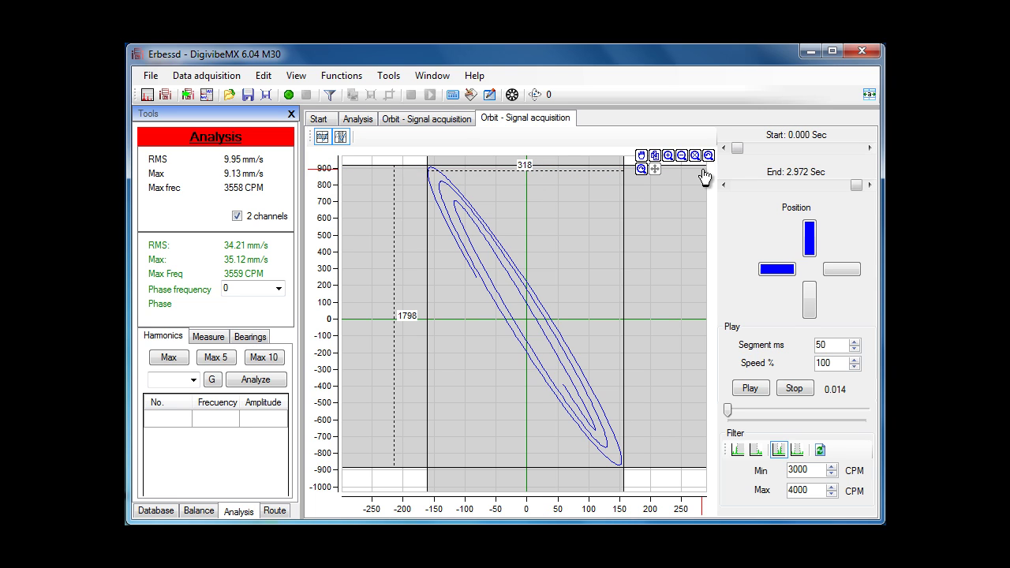
click(438, 122)
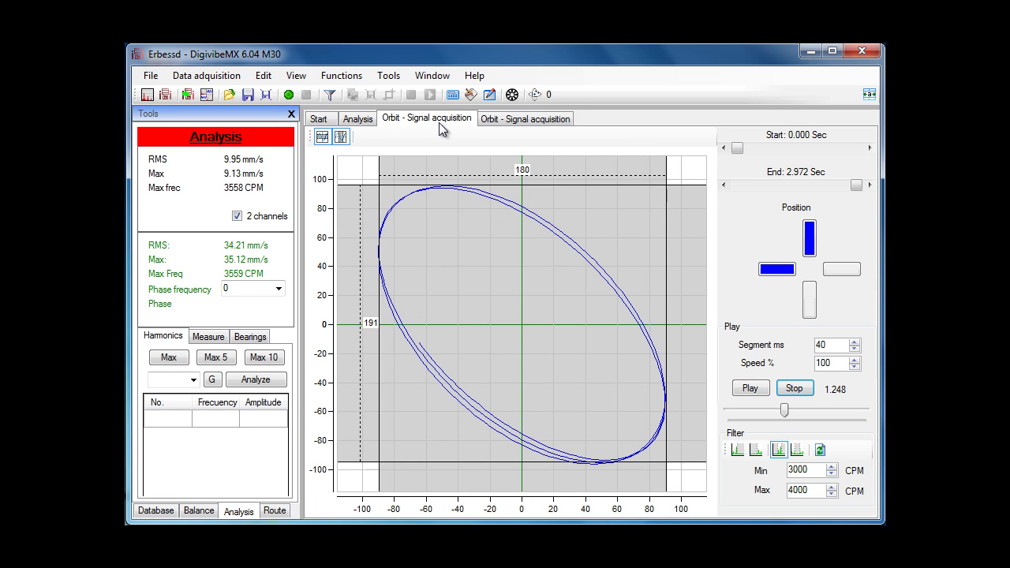
click(526, 118)
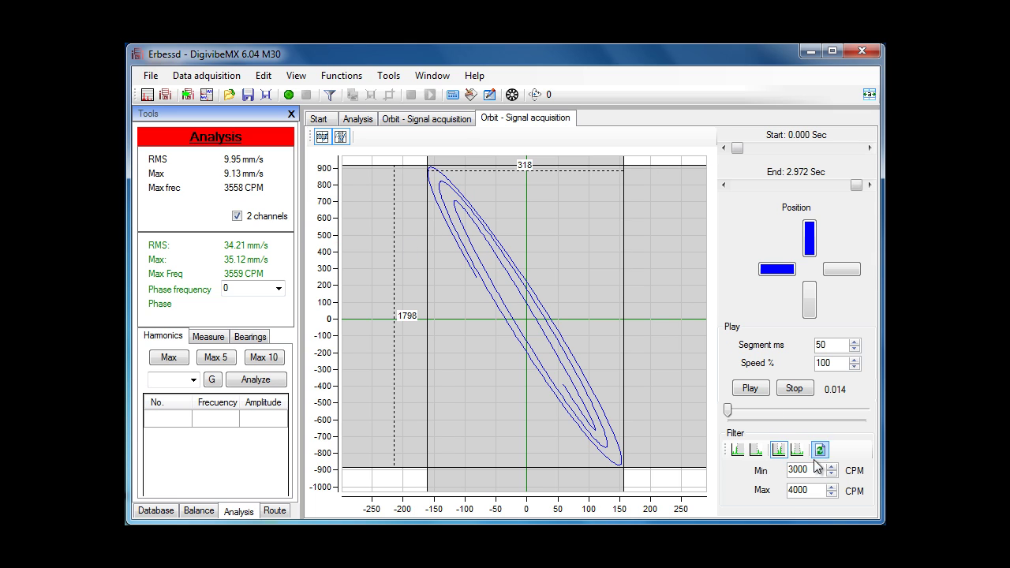
Step: Replay the second orbit and rewind it, then replay the first orbit from its start to compare their motion
click(748, 389)
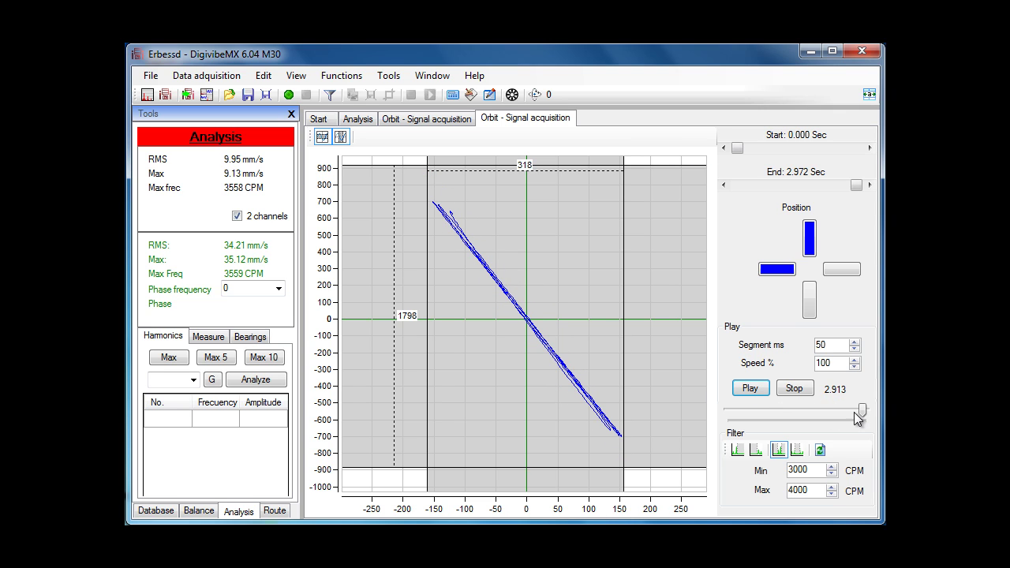
drag(858, 419, 729, 426)
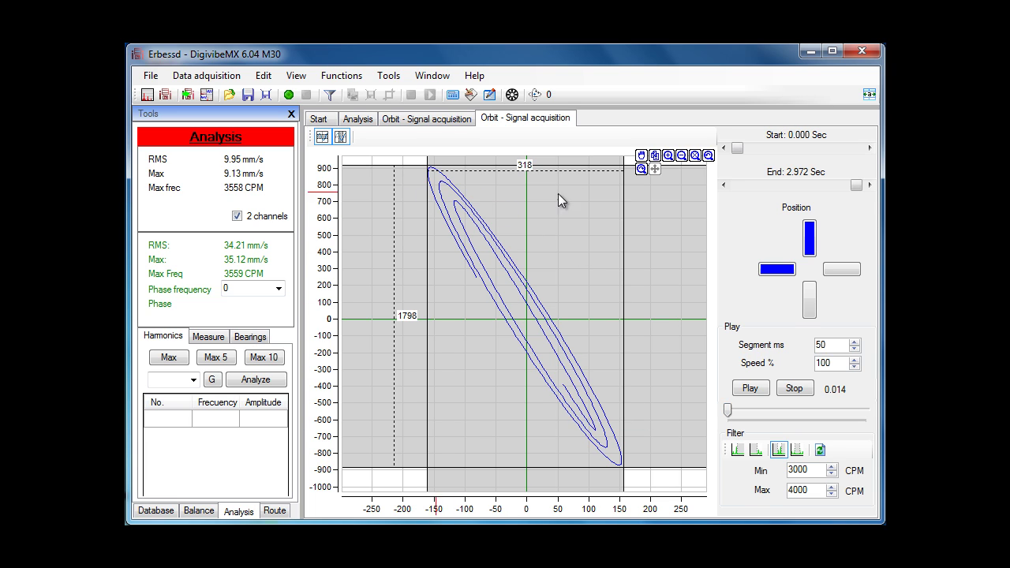
click(407, 121)
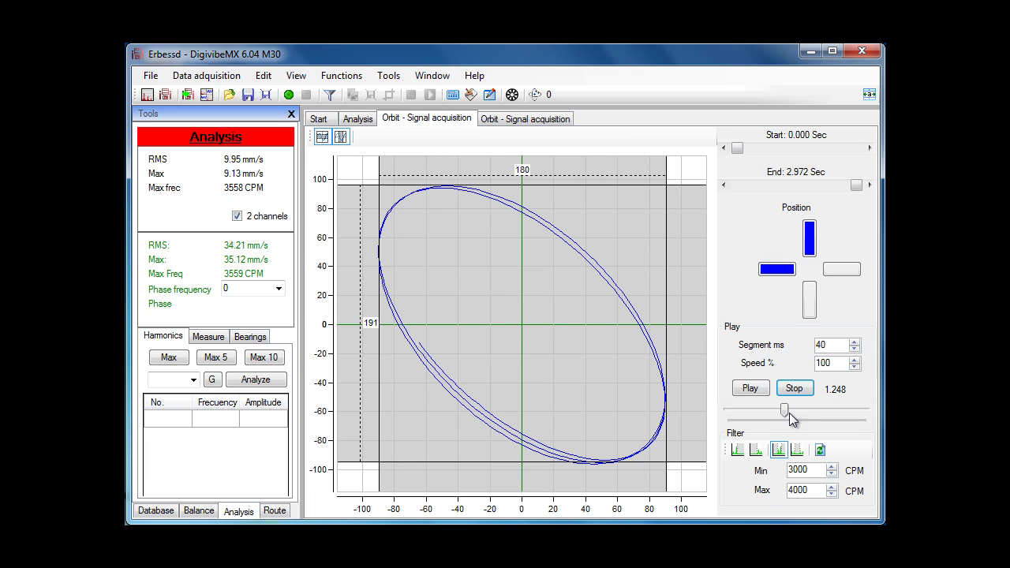
drag(790, 412, 723, 413)
click(750, 389)
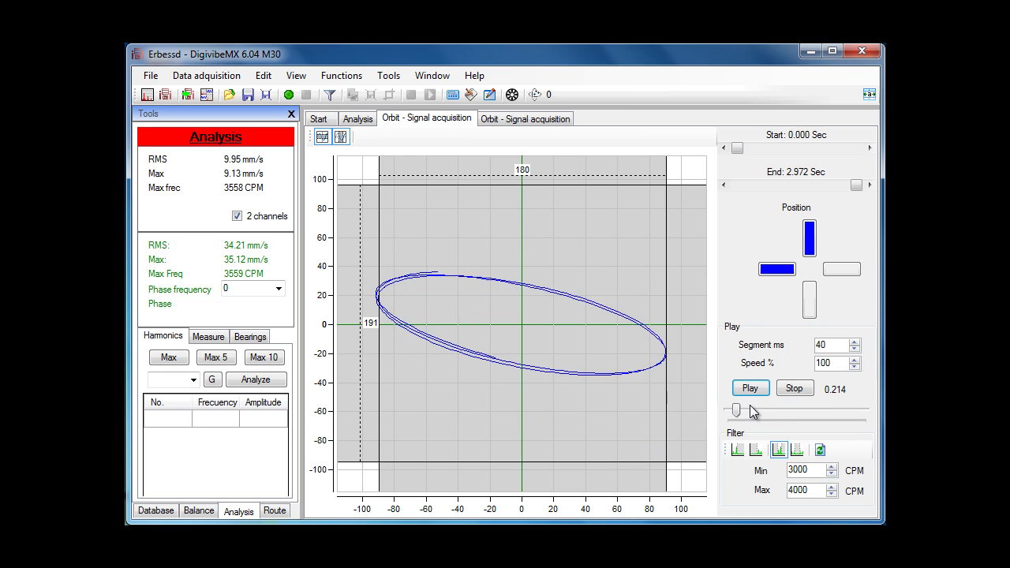